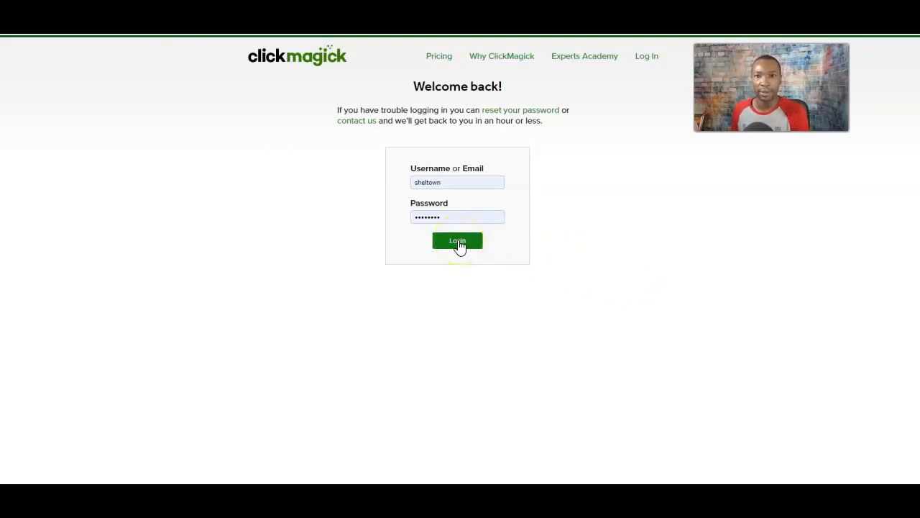
# Open the ClickMagick login page so the saved username and password autofill.
pyautogui.click(638, 60)
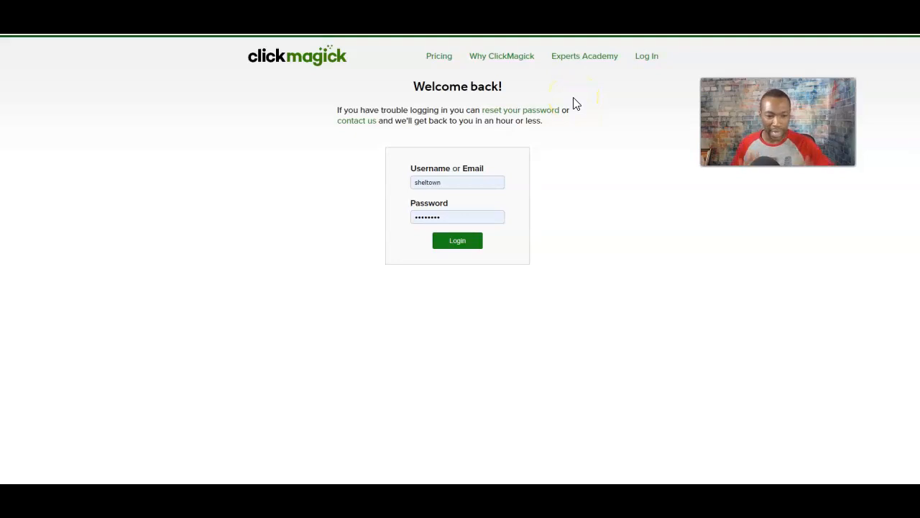
# Skim the Why ClickMagick page, then log in with the saved credentials to reach Stats At A Glance.
pyautogui.click(494, 61)
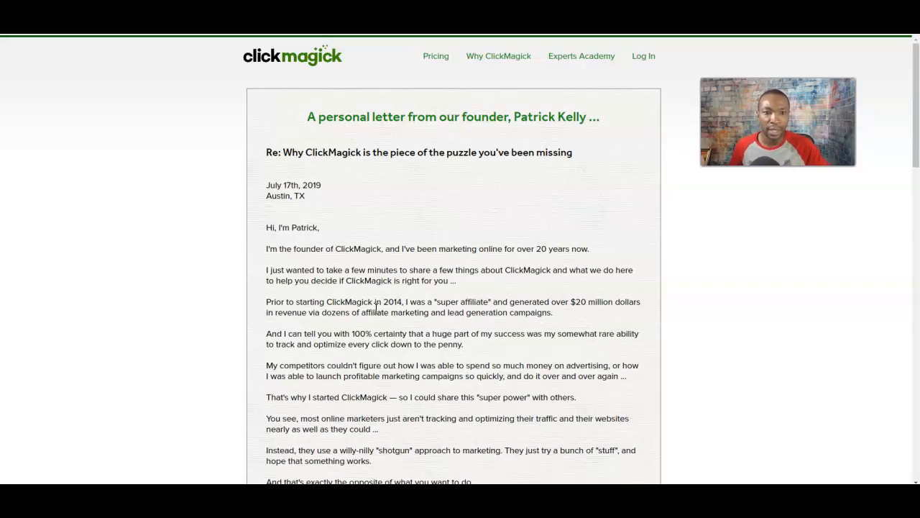
pyautogui.scroll(-1, 375, 307)
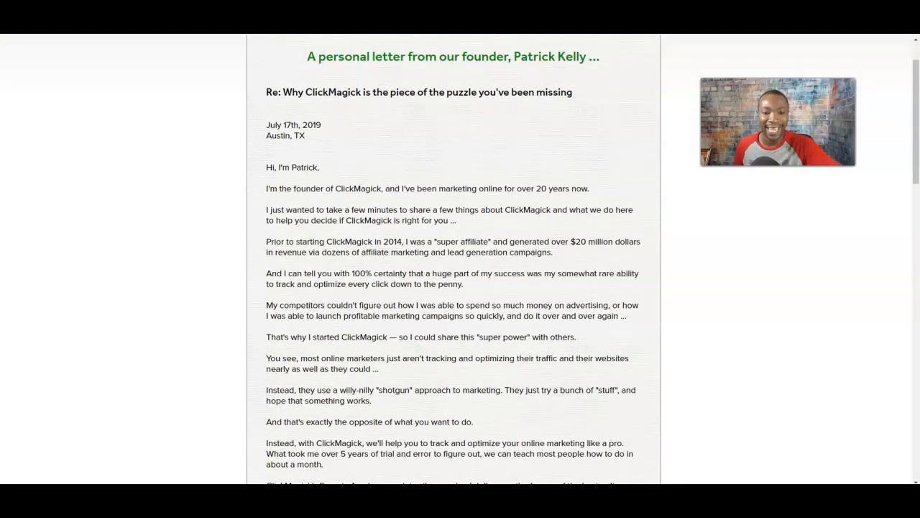
pyautogui.scroll(-3, 460, 258)
pyautogui.scroll(4, 460, 259)
pyautogui.click(641, 56)
pyautogui.click(458, 242)
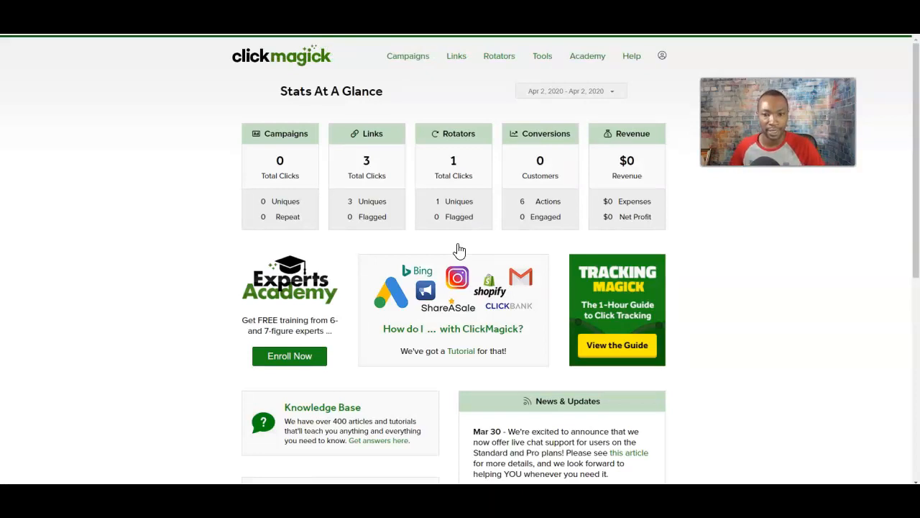
pyautogui.scroll(-5, 211, 294)
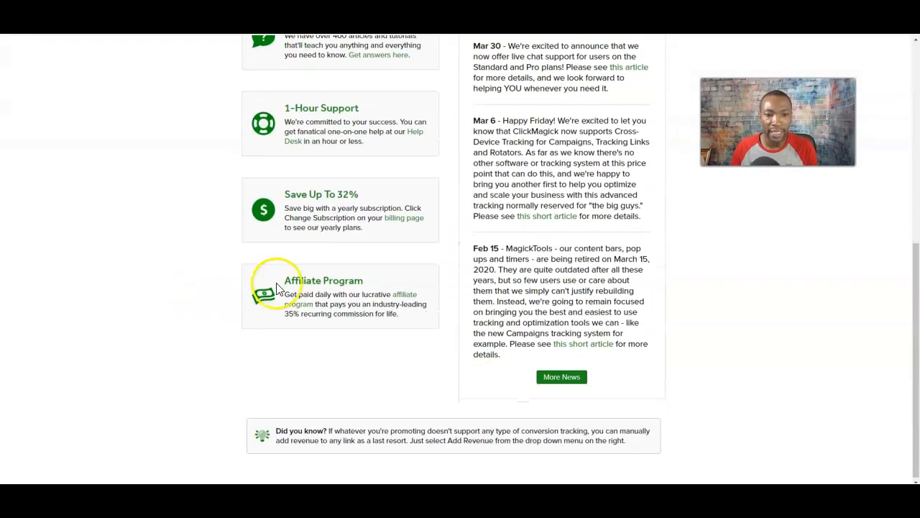
pyautogui.scroll(1, 542, 291)
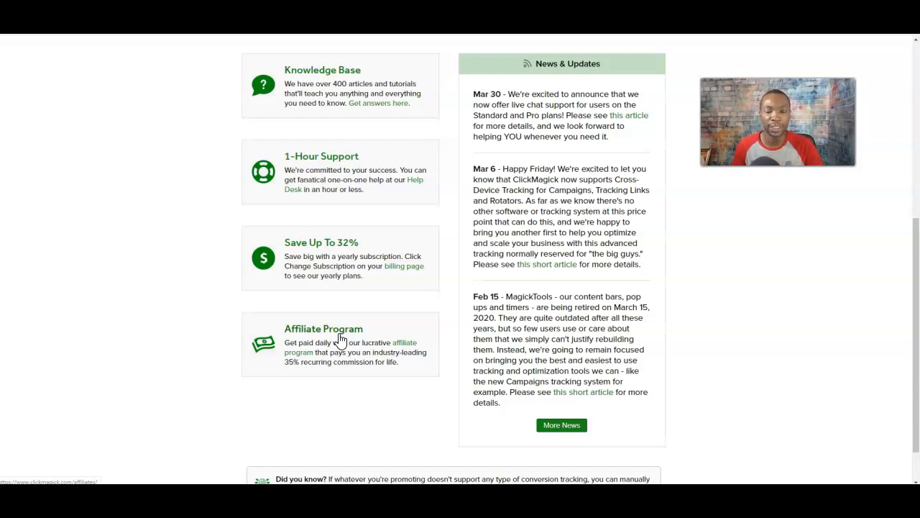
pyautogui.scroll(2, 358, 209)
pyautogui.scroll(1, 204, 215)
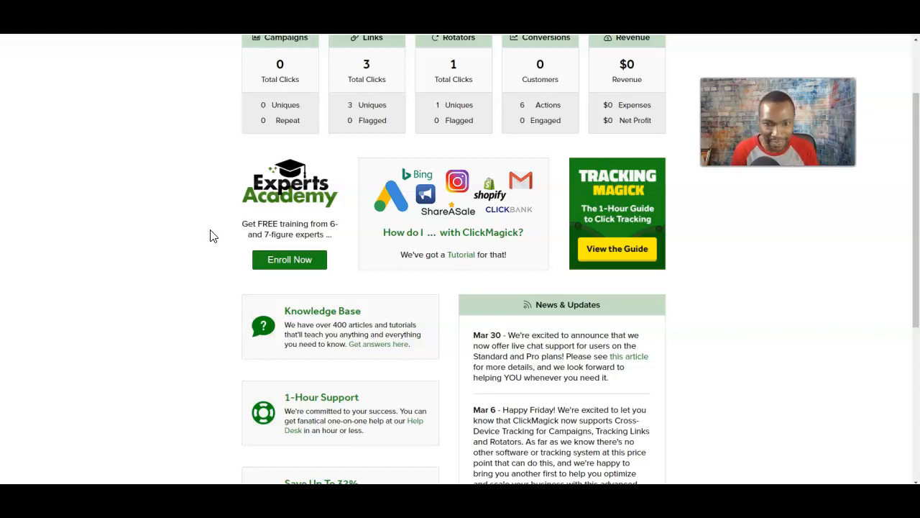
pyautogui.scroll(2, 259, 212)
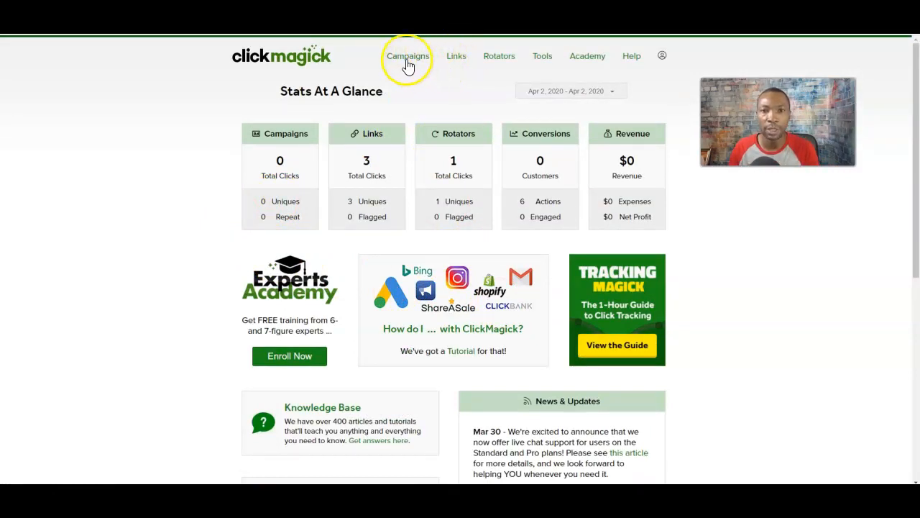
# Review the account menu's Profile, Billing and Activity Log entries, then go to Campaigns.
pyautogui.click(663, 56)
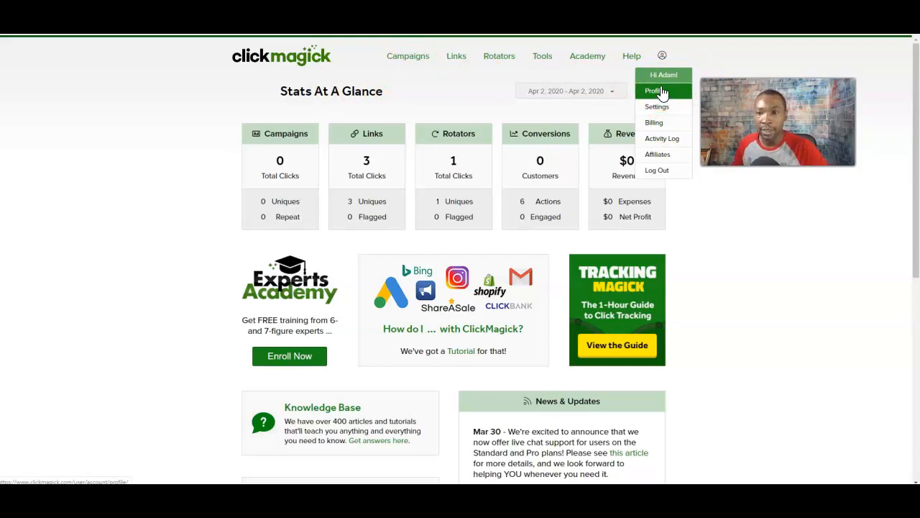
pyautogui.click(655, 125)
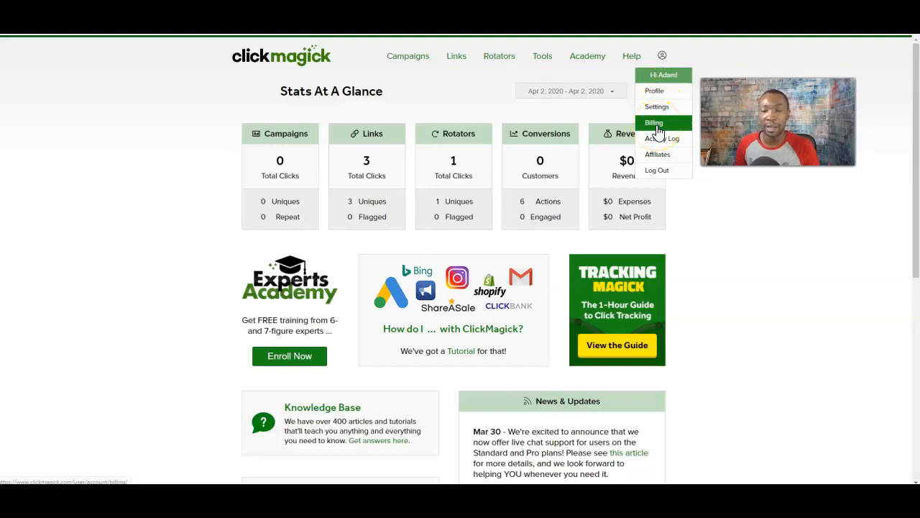
pyautogui.click(659, 128)
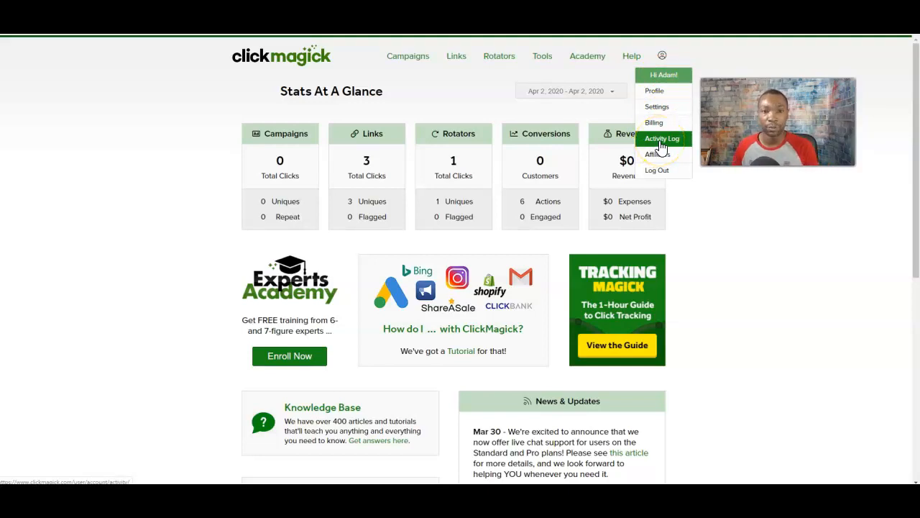
pyautogui.click(130, 156)
pyautogui.click(404, 57)
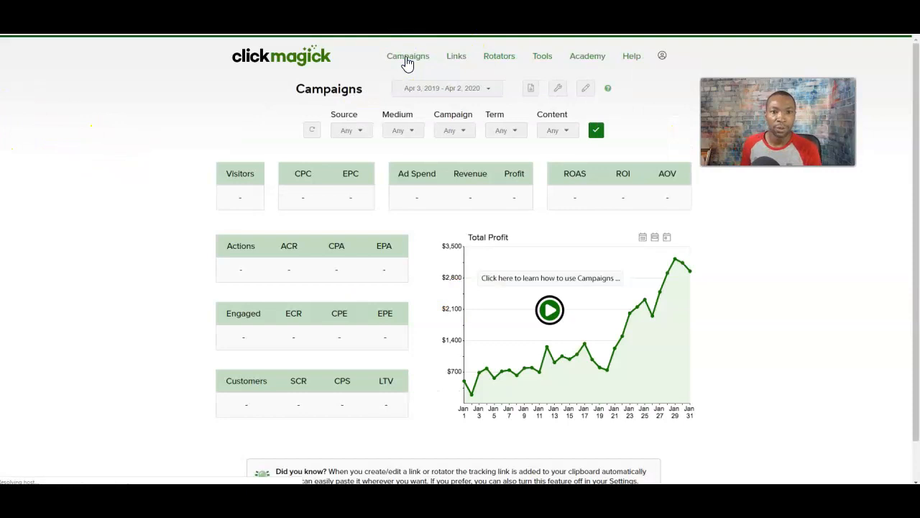
# Go to Links and start a new tracking link, placing the cursor in Link Name.
pyautogui.click(454, 60)
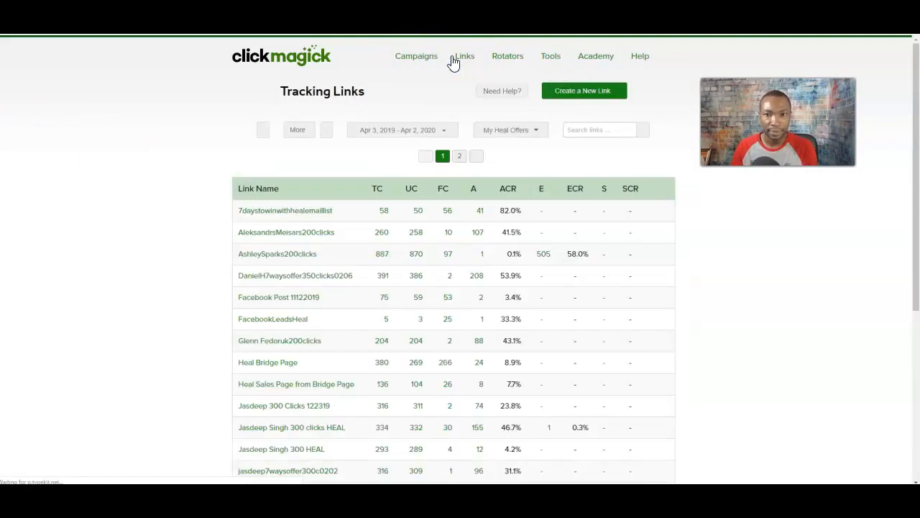
pyautogui.click(584, 93)
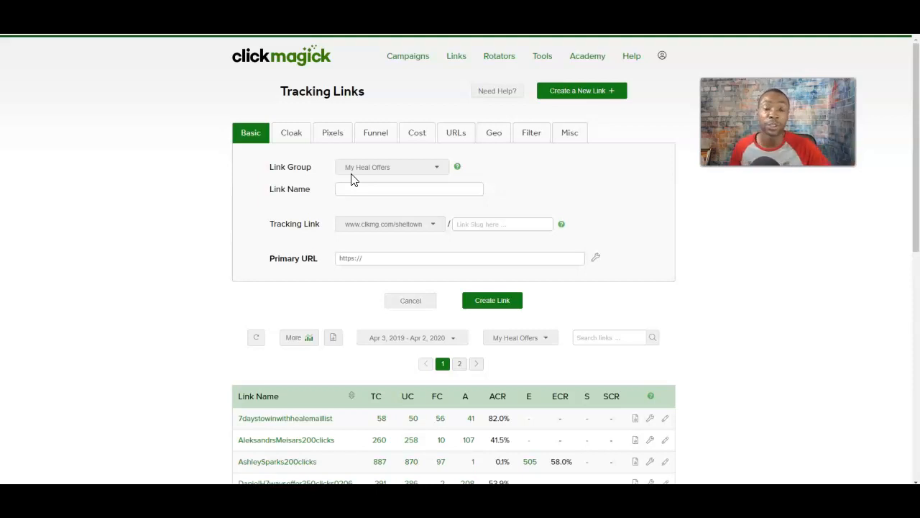
pyautogui.click(469, 184)
# Add a link group named 'Testing 1234' in the Group Manager, then return to Tracking Links.
pyautogui.click(457, 167)
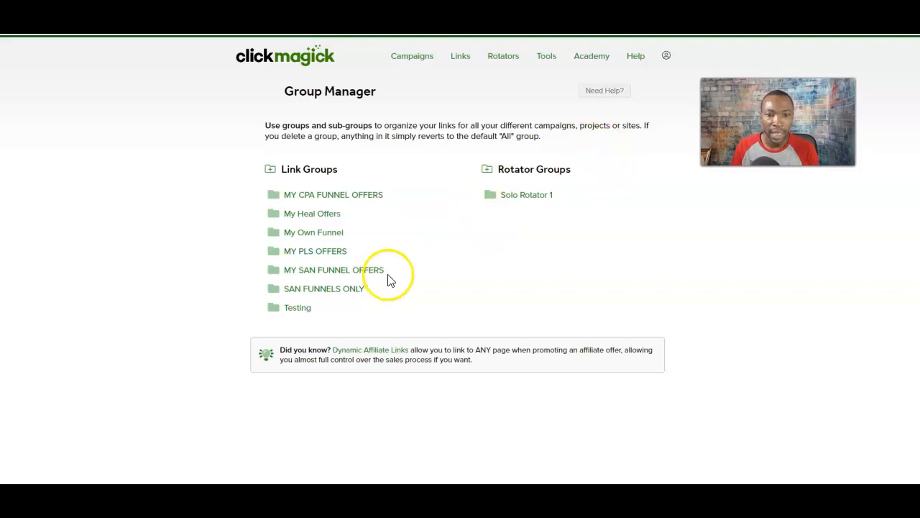
pyautogui.click(267, 172)
pyautogui.click(310, 192)
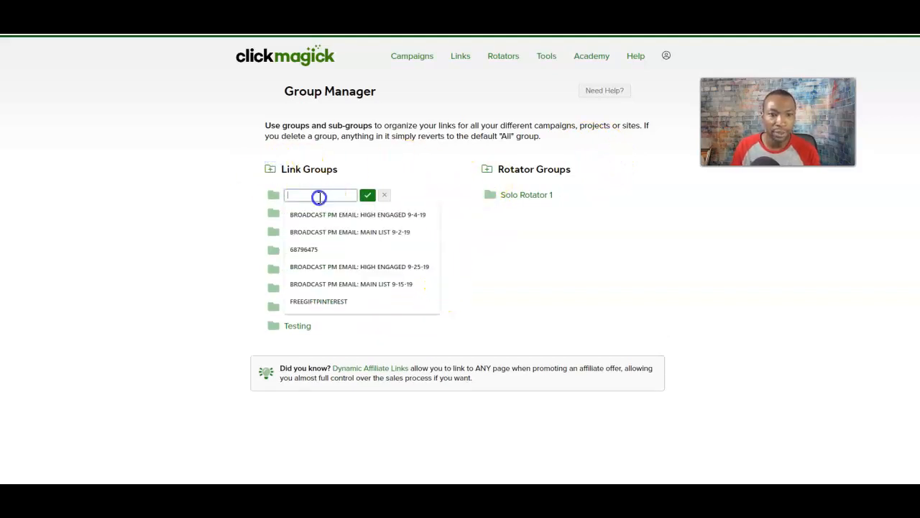
pyautogui.write('Testi')
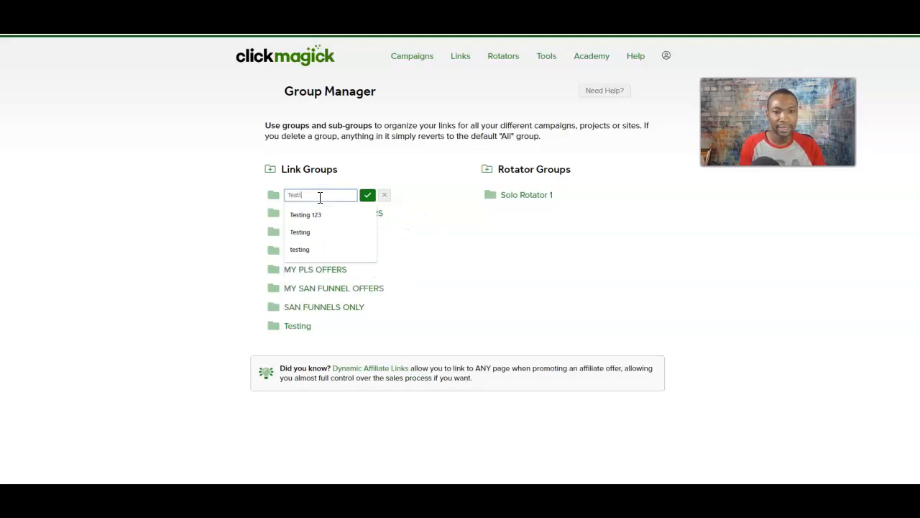
pyautogui.write('ng 123')
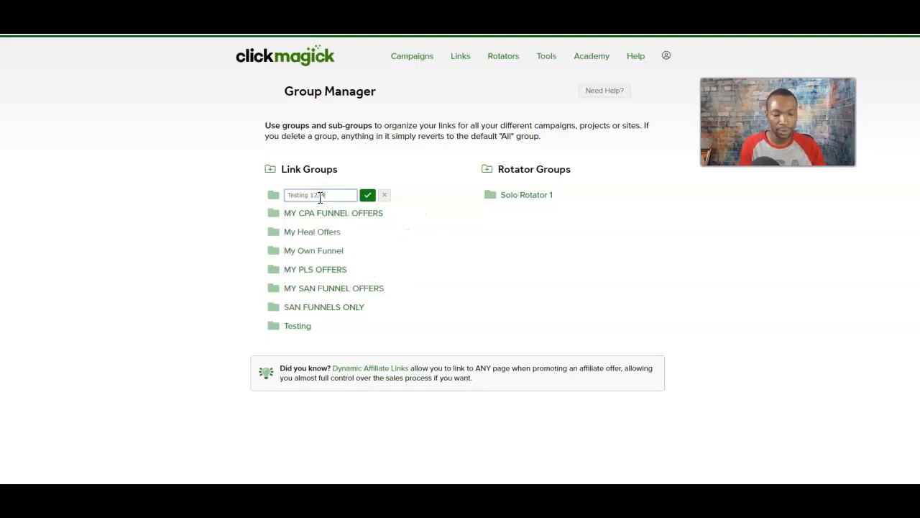
pyautogui.write('4')
pyautogui.click(368, 194)
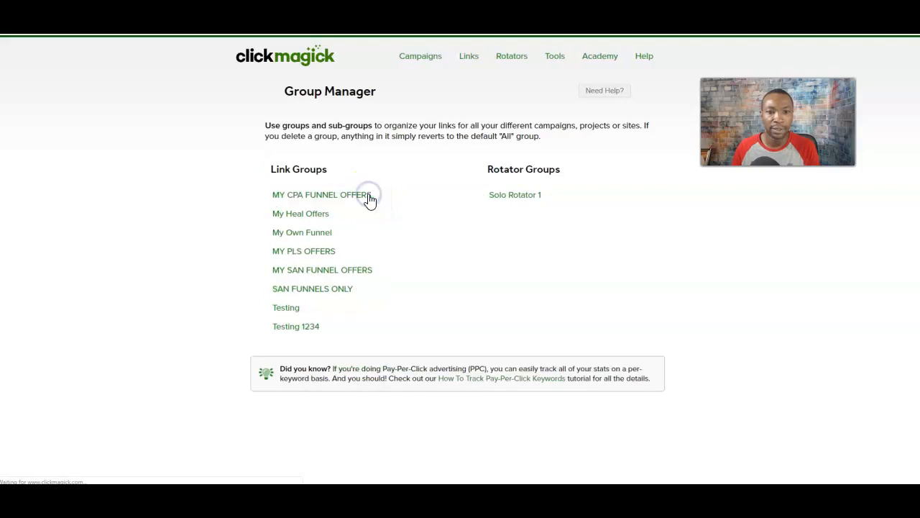
pyautogui.click(460, 57)
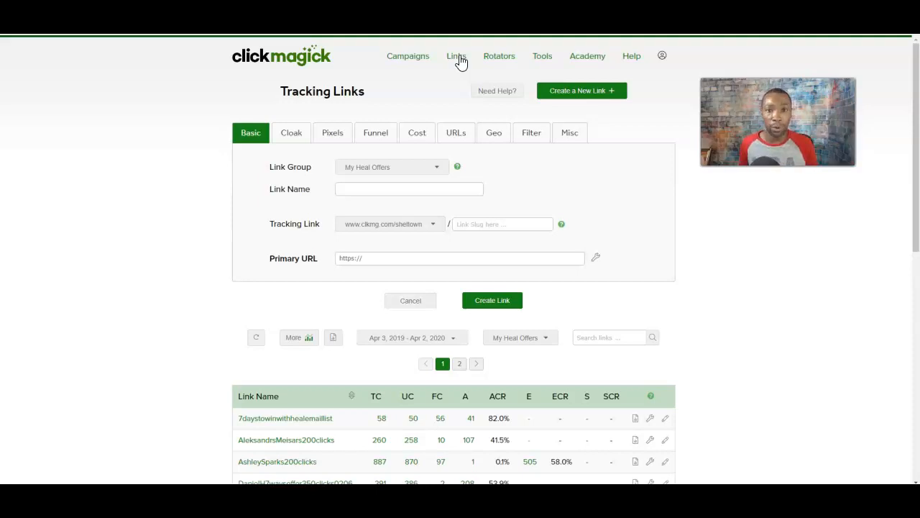
# Choose Testing 1234 as the new link's Link Group.
pyautogui.click(435, 168)
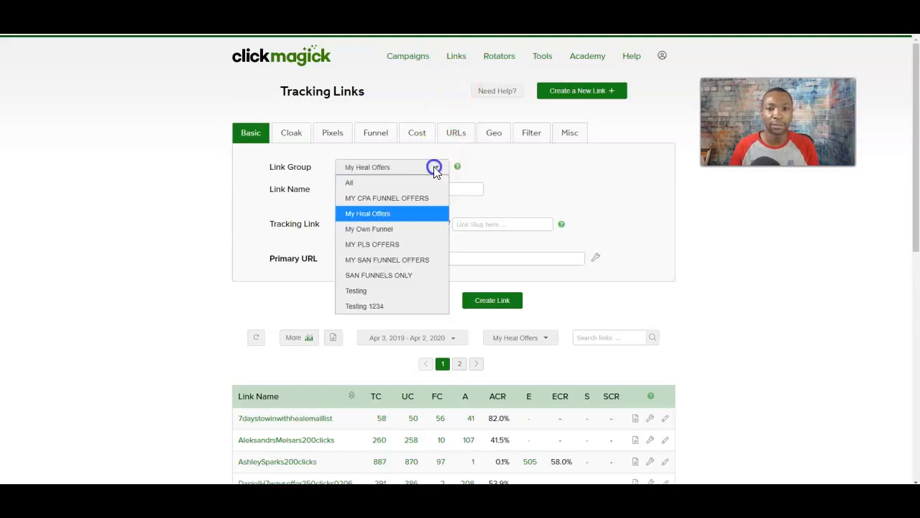
pyautogui.click(374, 305)
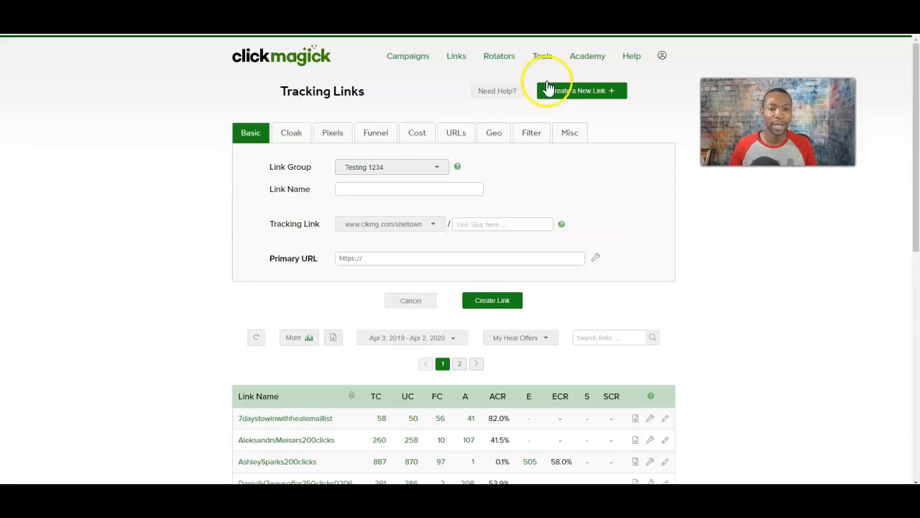
pyautogui.click(383, 192)
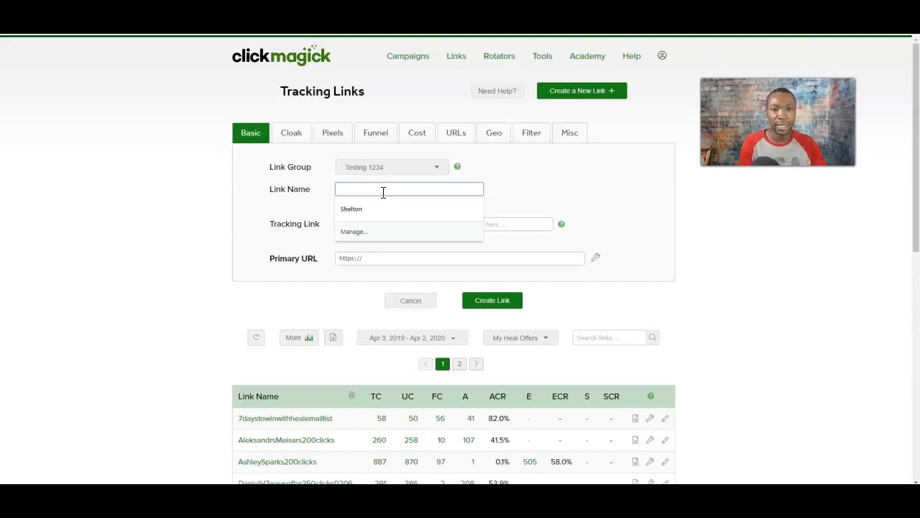
# Name the link with the corrected vendor name followed by 300clicks040220, discarding a trial 'facebookads' prefix.
pyautogui.write('willy')
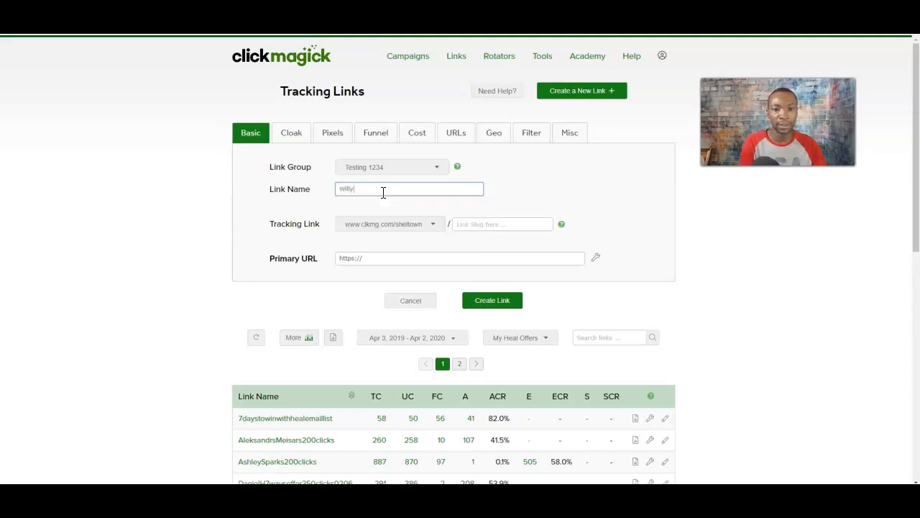
pyautogui.write('300clicks')
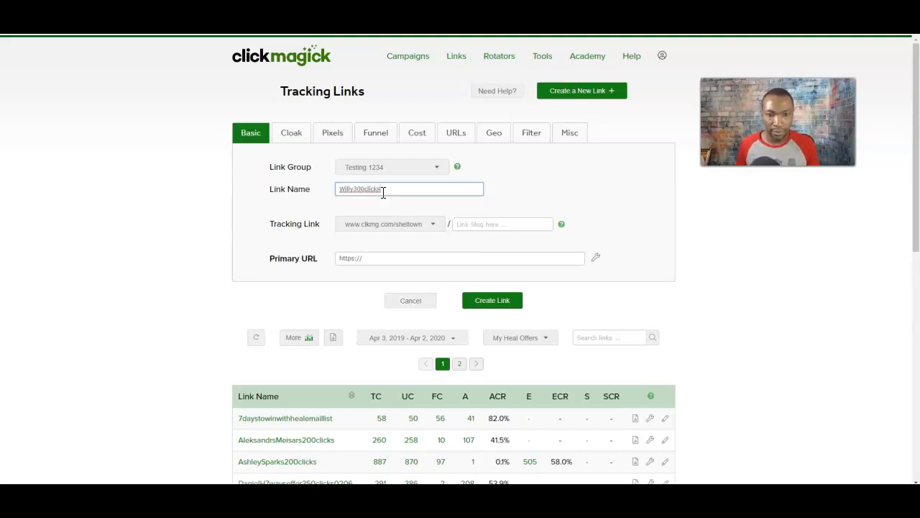
pyautogui.write('040')
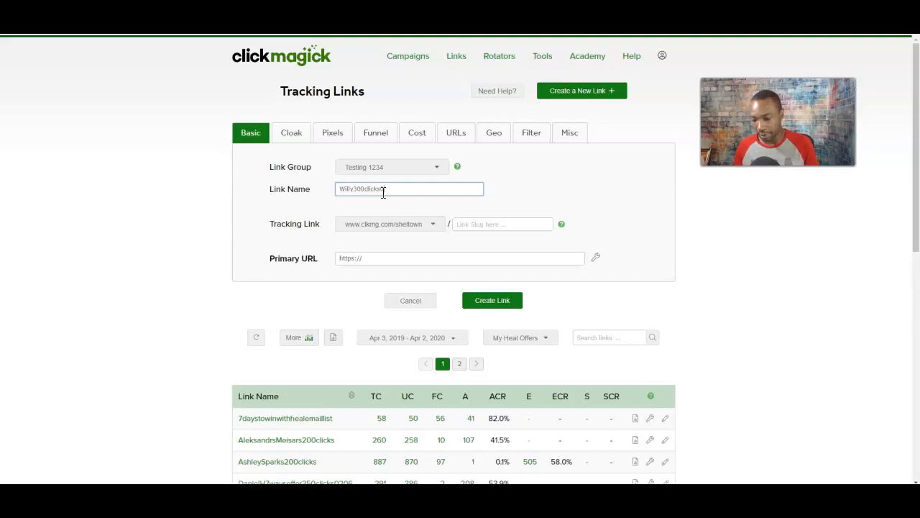
pyautogui.write('220')
pyautogui.click(352, 189)
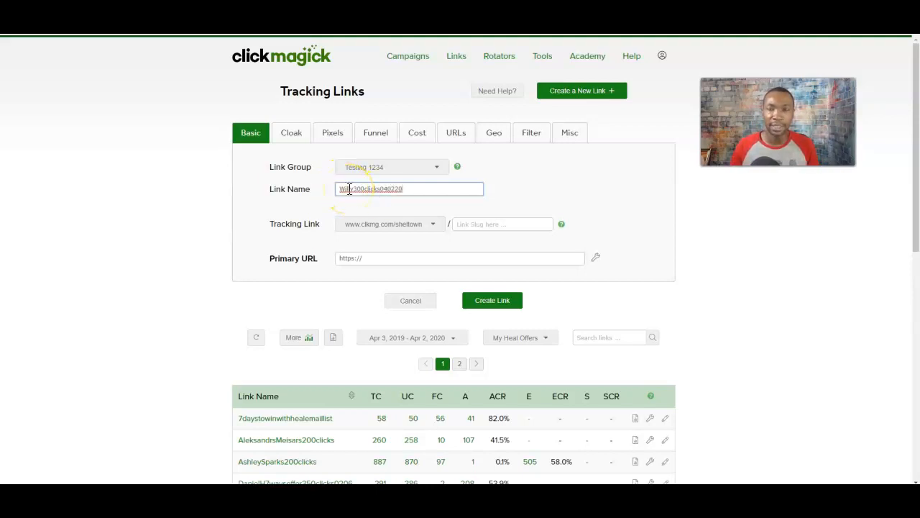
pyautogui.click(394, 189)
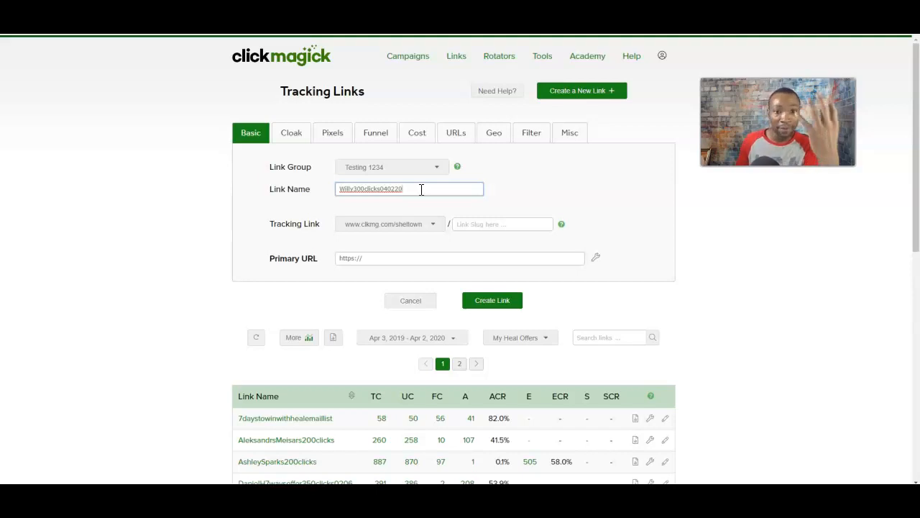
pyautogui.moveTo(356, 189); pyautogui.dragTo(297, 181)
pyautogui.write('facebookads2')
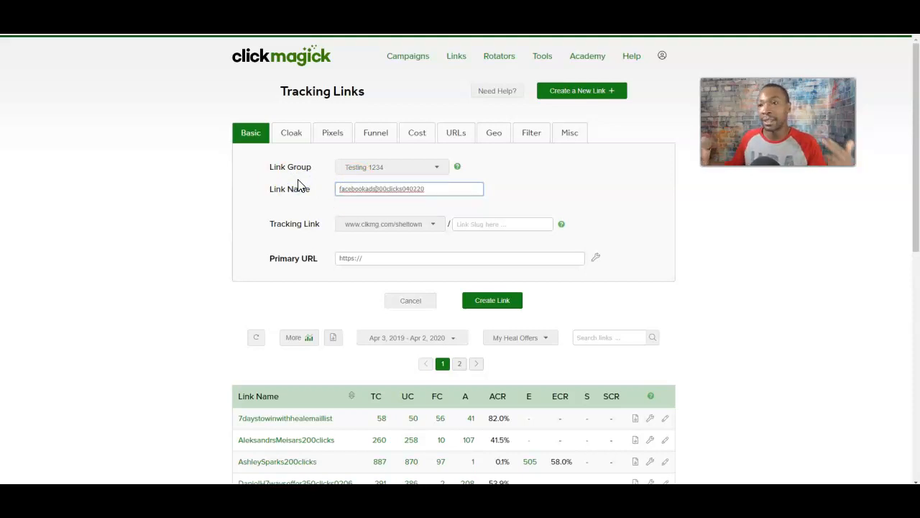
pyautogui.press('BackSpace')
pyautogui.press('BackSpace')
pyautogui.press('BackSpace')
pyautogui.press('BackSpace')
pyautogui.press('BackSpace')
pyautogui.press('BackSpace')
pyautogui.press('BackSpace')
pyautogui.press('BackSpace')
pyautogui.press('BackSpace')
pyautogui.press('BackSpace')
pyautogui.press('BackSpace')
pyautogui.write('willey')
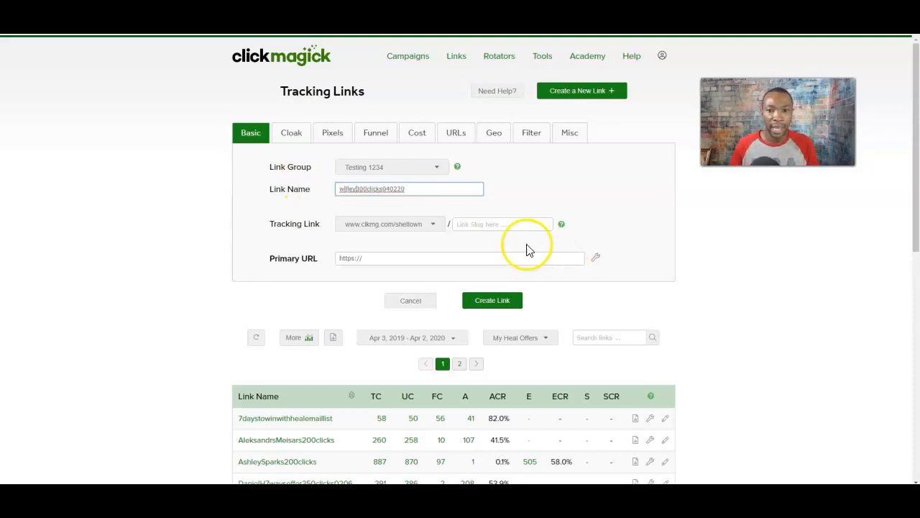
pyautogui.click(493, 228)
pyautogui.click(518, 199)
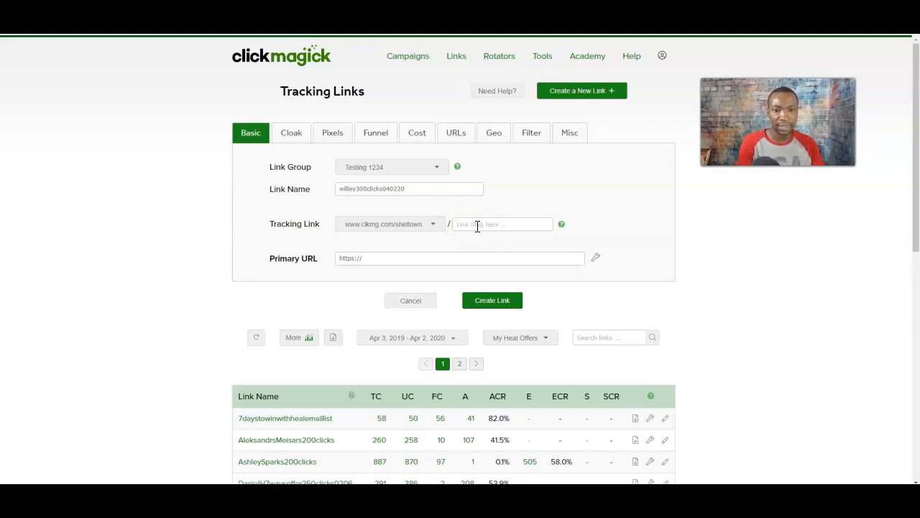
pyautogui.click(480, 225)
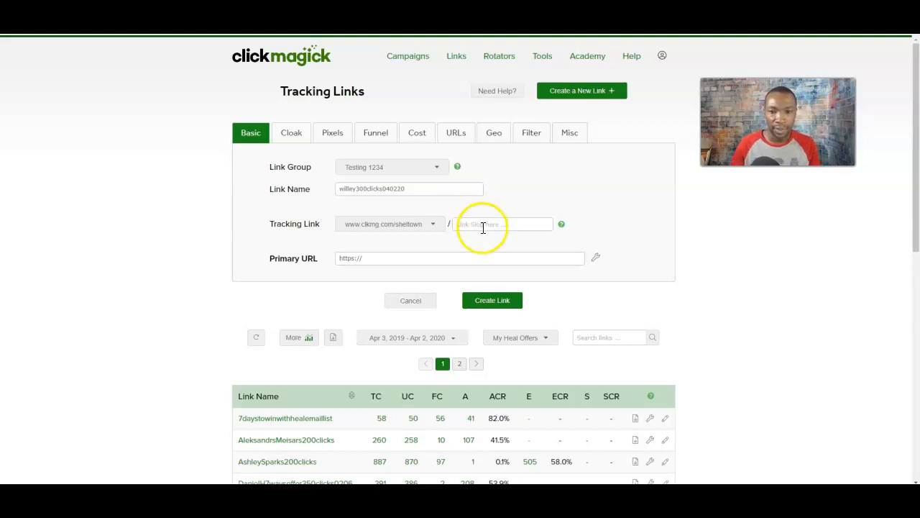
pyautogui.write('1')
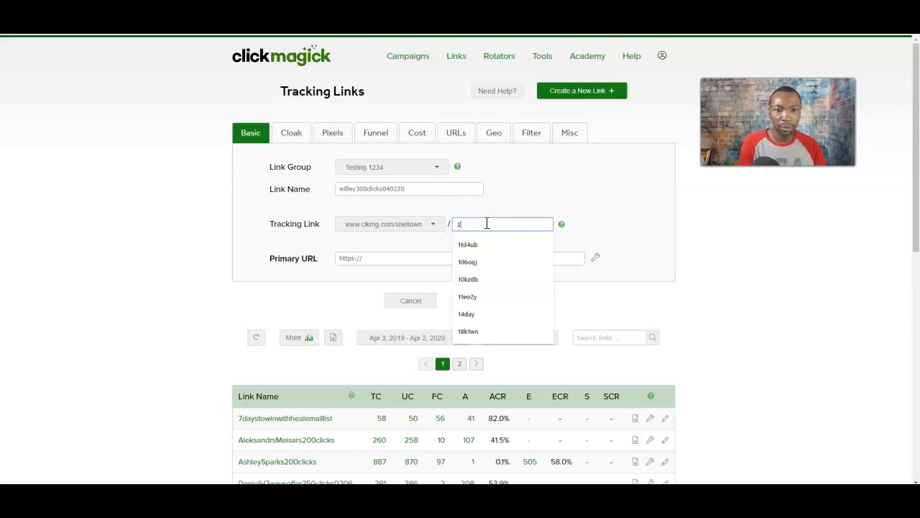
pyautogui.write('wiley')
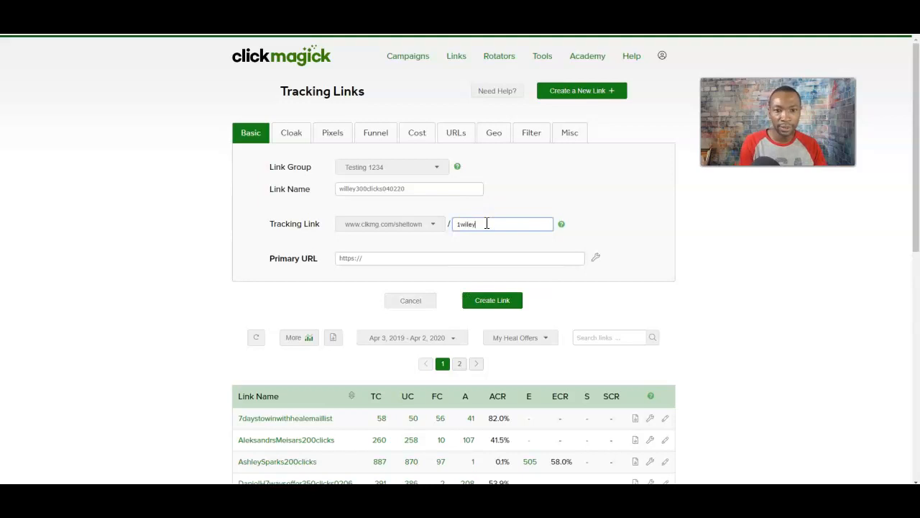
pyautogui.write('300')
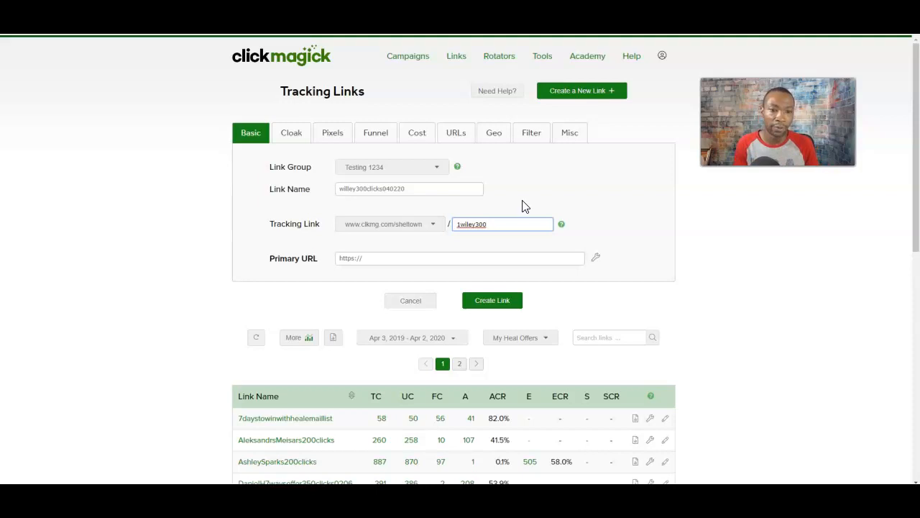
pyautogui.click(375, 260)
pyautogui.write('www.')
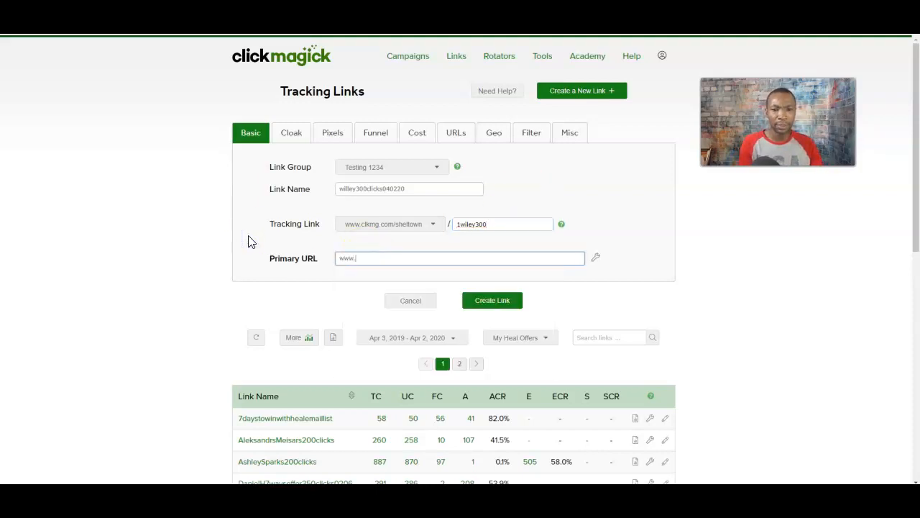
pyautogui.write('yahoo.com')
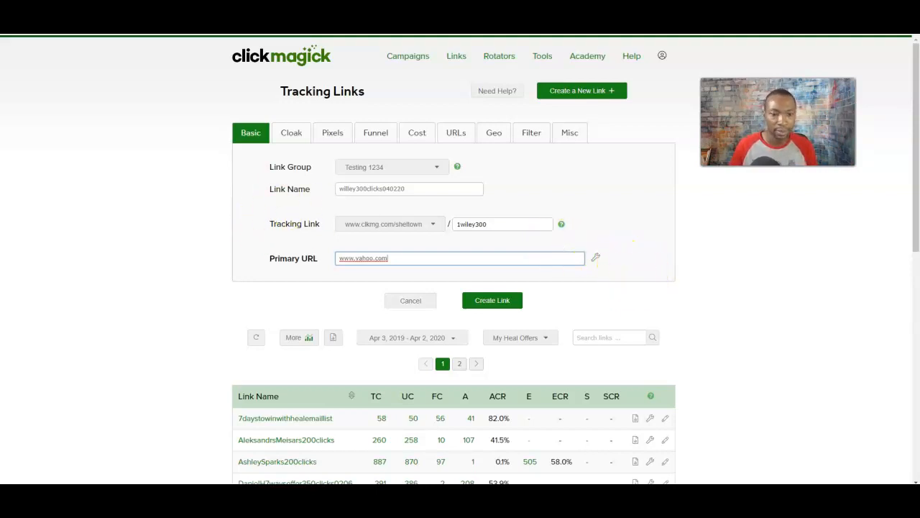
pyautogui.scroll(-1, 333, 439)
pyautogui.scroll(-4, 333, 439)
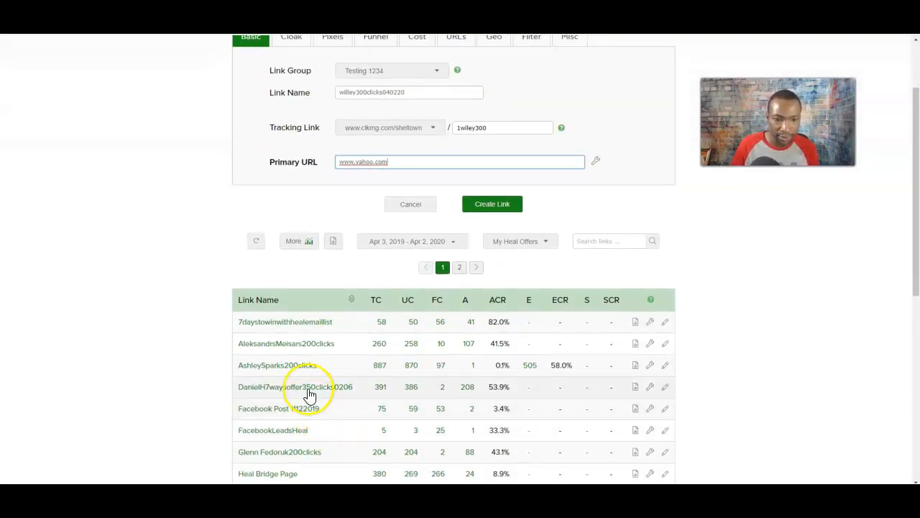
pyautogui.click(302, 223)
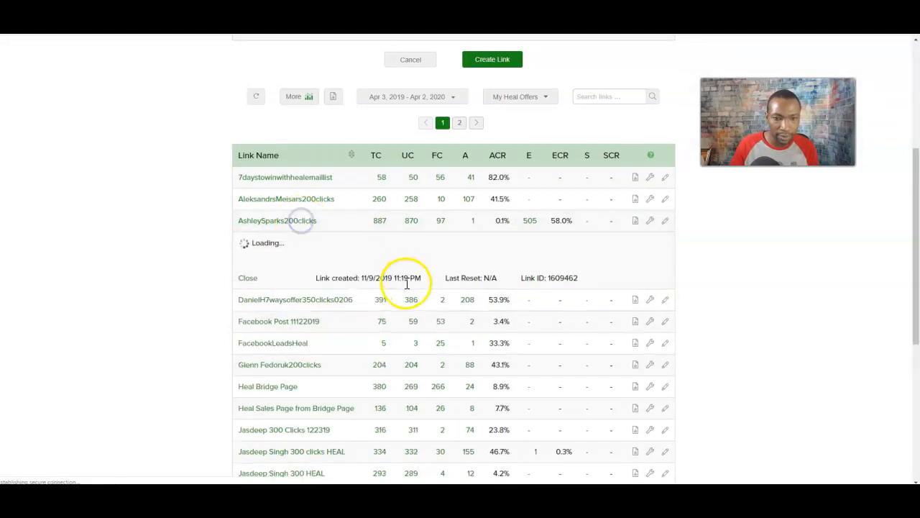
pyautogui.click(391, 423)
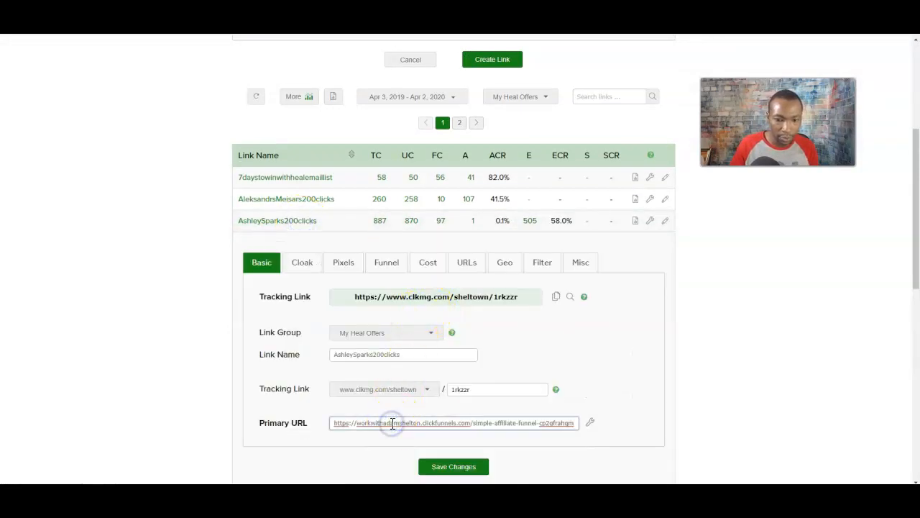
pyautogui.tripleClick(392, 422)
pyautogui.scroll(5, 469, 366)
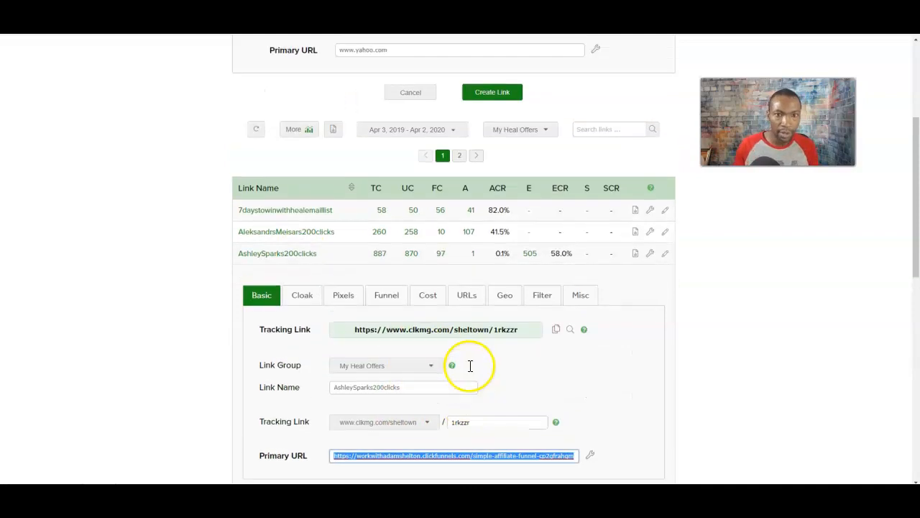
pyautogui.moveTo(400, 257); pyautogui.dragTo(240, 235)
pyautogui.write('https://workwithadamshelton.clickfunnels.com/simple-affiliate-funnel-cp2gfrahgml')
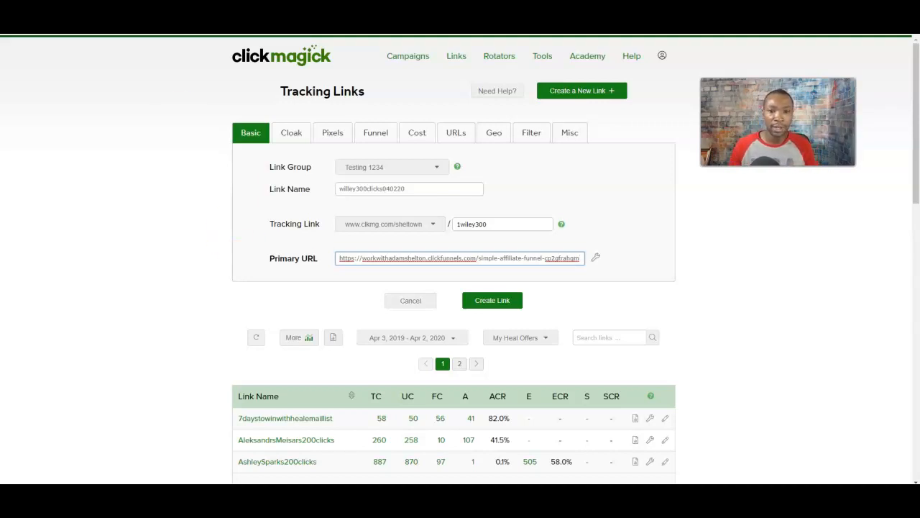
pyautogui.click(492, 305)
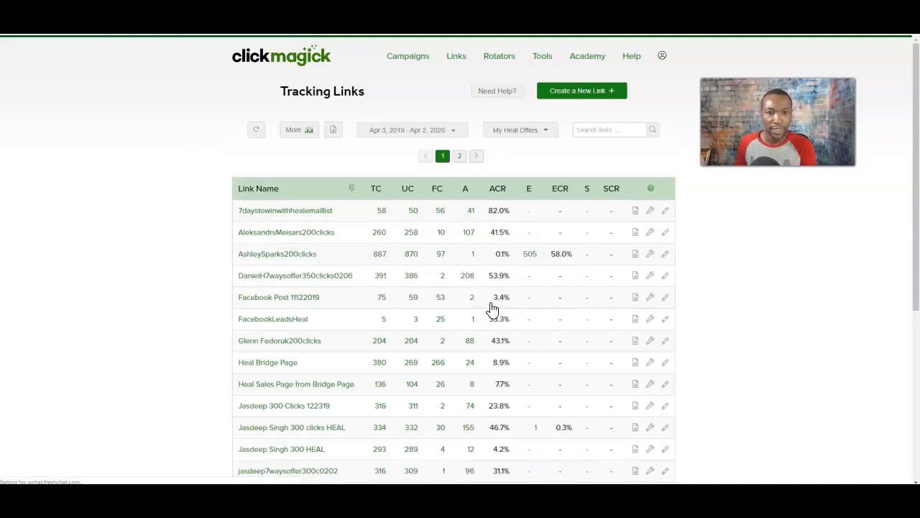
# Filter the Tracking Links list by the Testing 1234 link group.
pyautogui.click(521, 128)
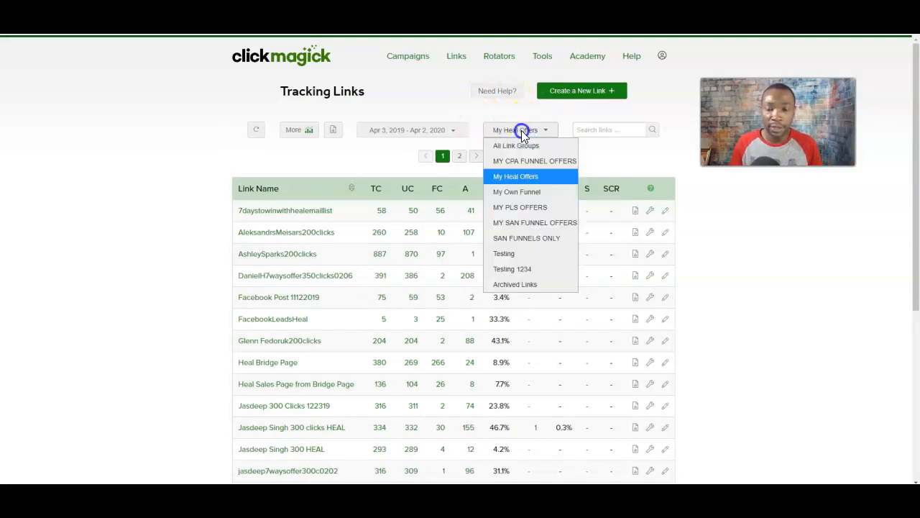
pyautogui.click(531, 272)
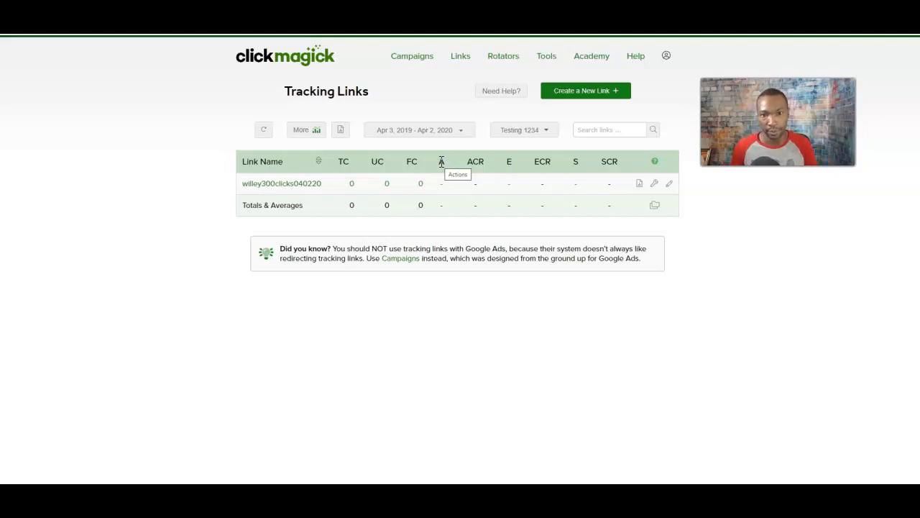
pyautogui.click(523, 130)
# Filter to My Heal Offers, then expand and collapse the 7daystowinwithhealemaillist link's details.
pyautogui.click(537, 178)
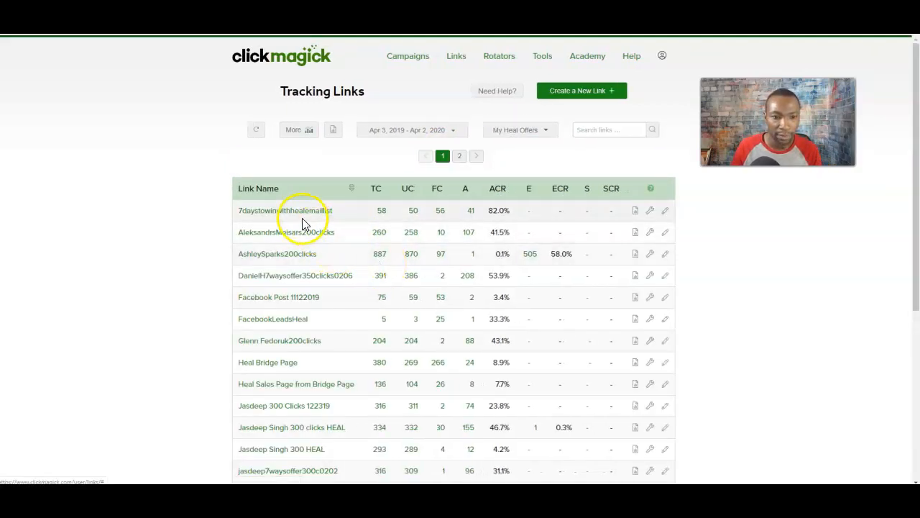
pyautogui.click(302, 218)
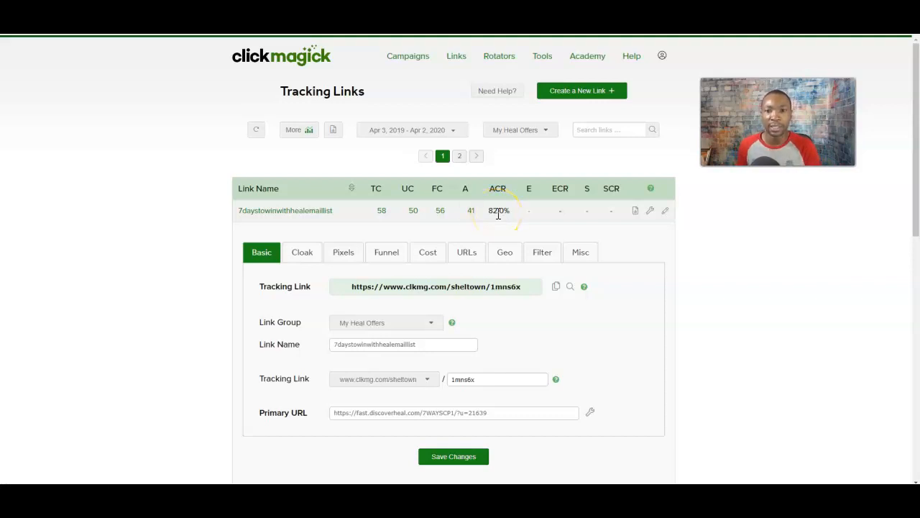
pyautogui.moveTo(499, 189)
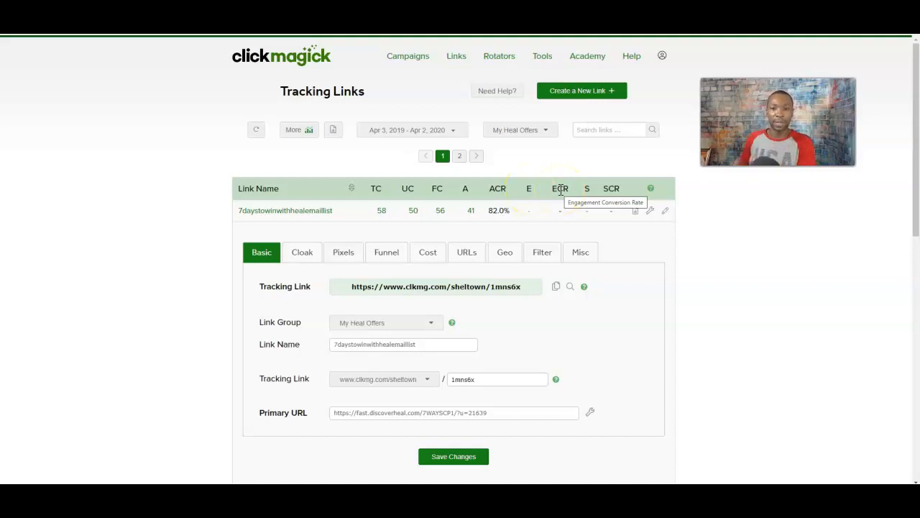
pyautogui.click(311, 210)
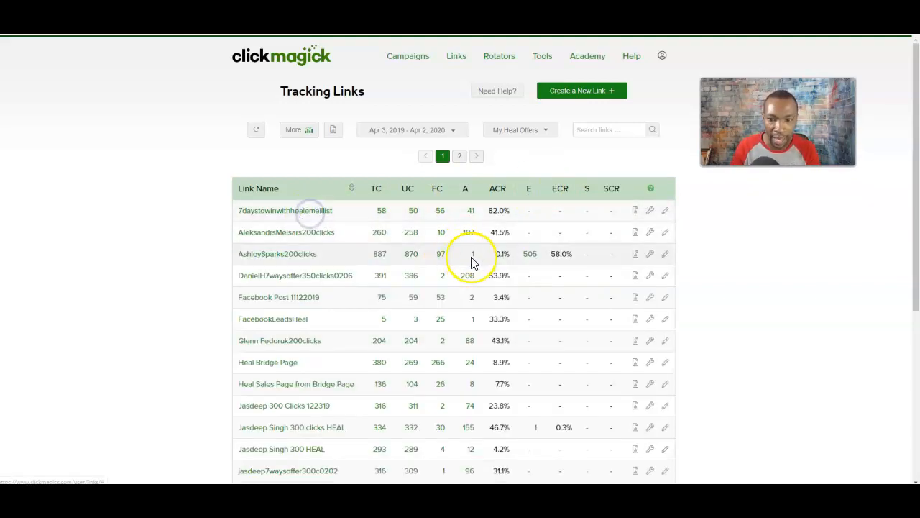
# Scroll the Tracking Links table and switch the group filter to My Own Funnel.
pyautogui.scroll(-3, 472, 263)
pyautogui.scroll(3, 476, 266)
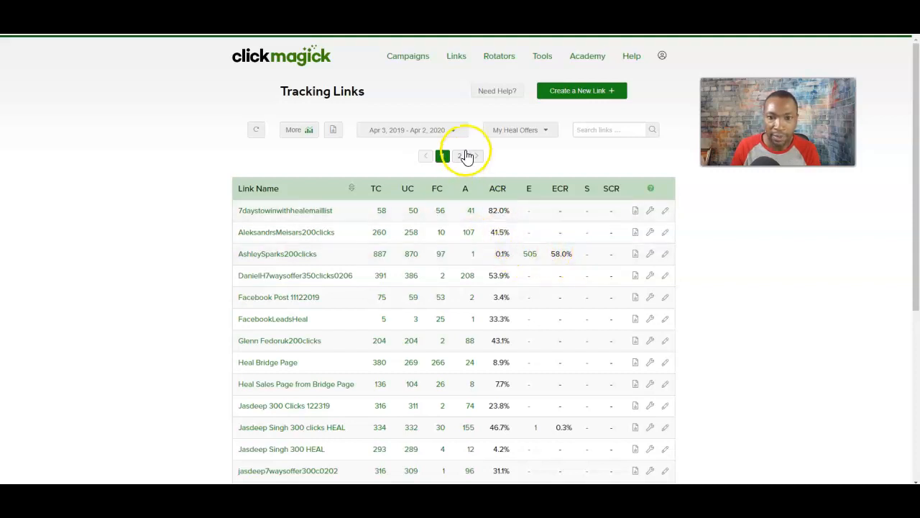
pyautogui.click(522, 130)
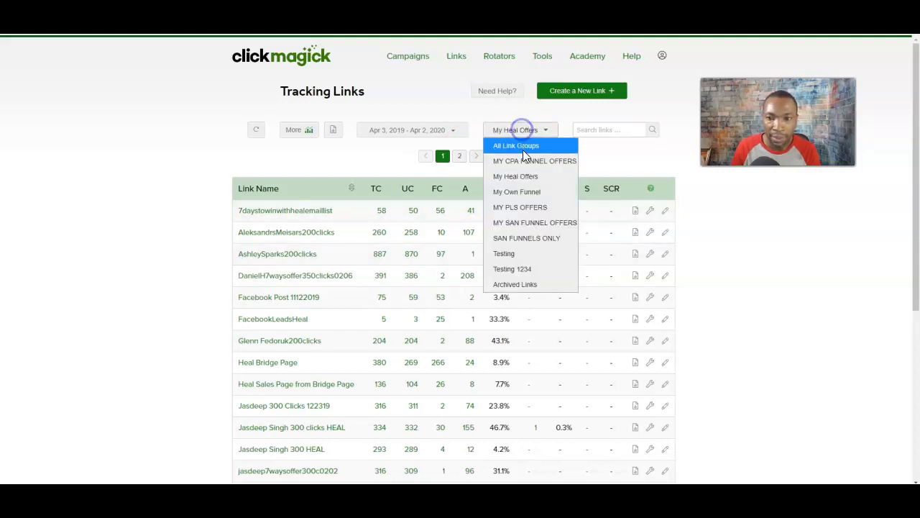
pyautogui.click(529, 192)
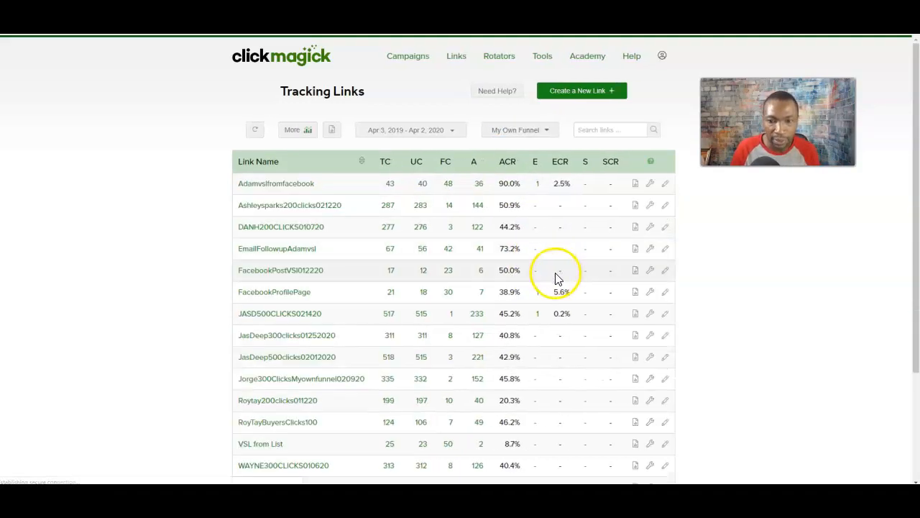
pyautogui.scroll(-2, 551, 301)
pyautogui.scroll(2, 551, 302)
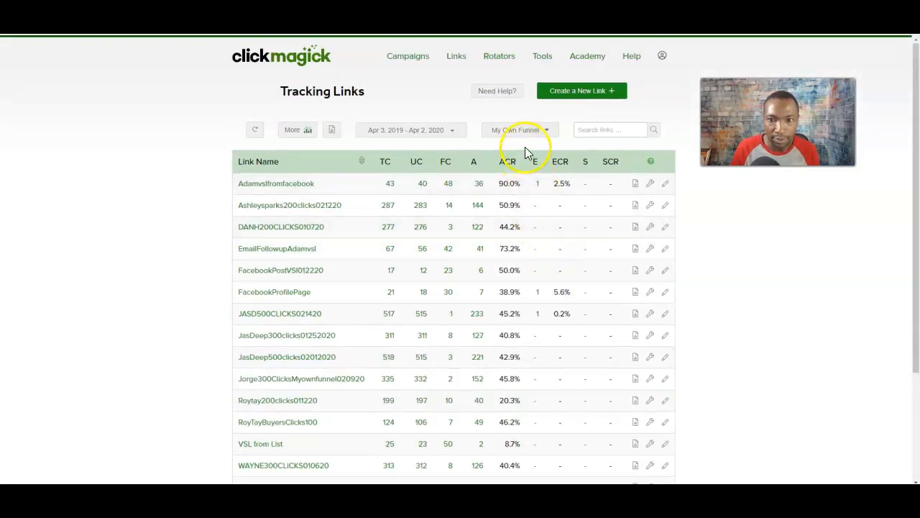
# Switch the group filter to a SAN funnel group and scroll through its links.
pyautogui.click(525, 131)
pyautogui.click(527, 225)
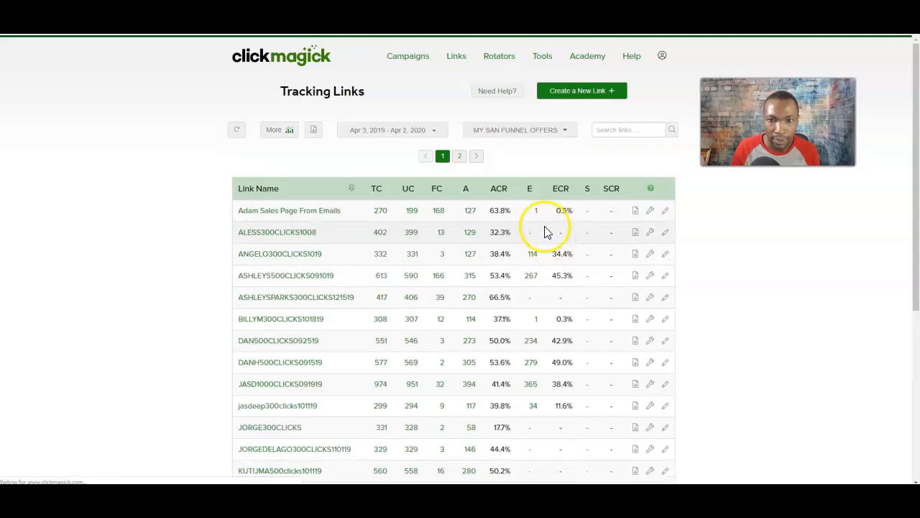
pyautogui.scroll(-4, 544, 231)
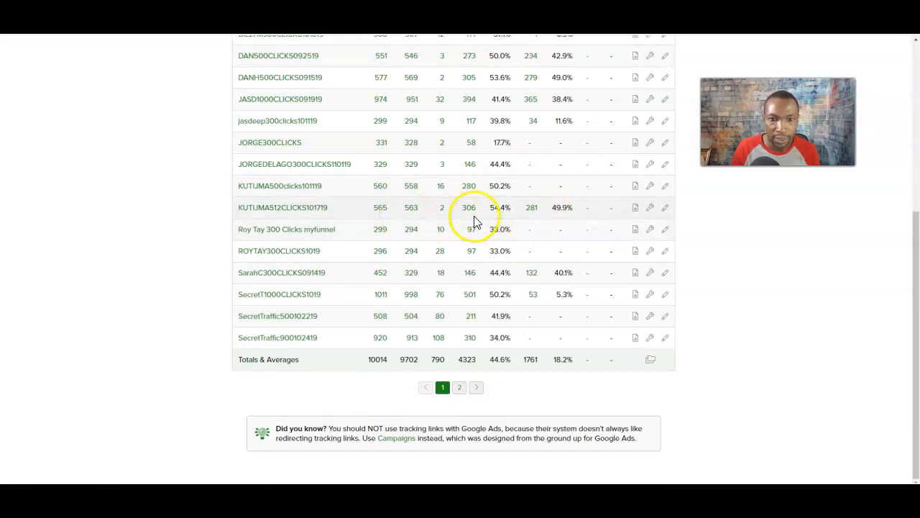
pyautogui.scroll(1, 503, 215)
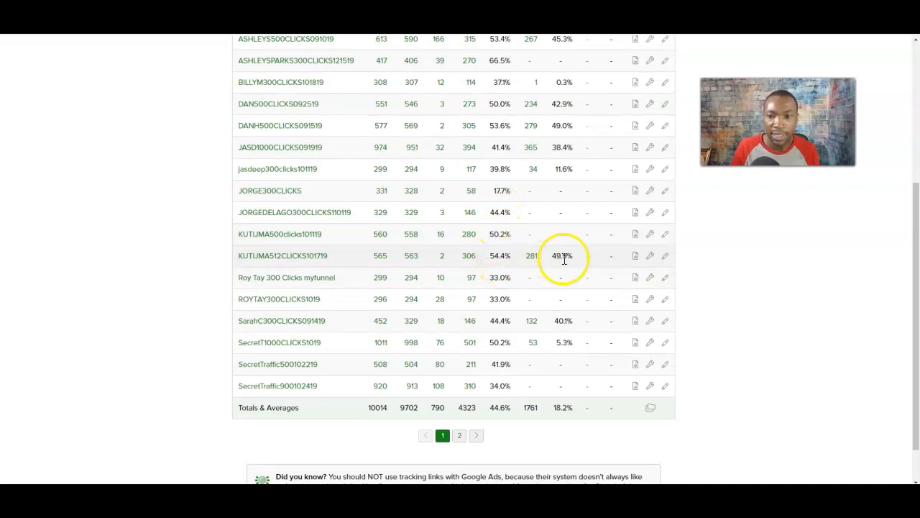
pyautogui.scroll(3, 546, 264)
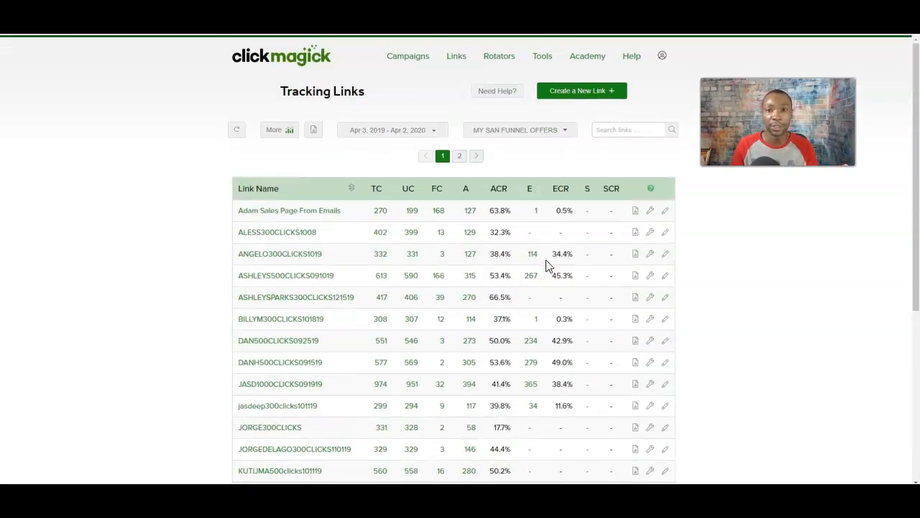
pyautogui.scroll(-3, 546, 266)
pyautogui.scroll(3, 532, 295)
# Filter the list to the Testing 1234 group, showing only the new link.
pyautogui.click(521, 129)
pyautogui.click(519, 130)
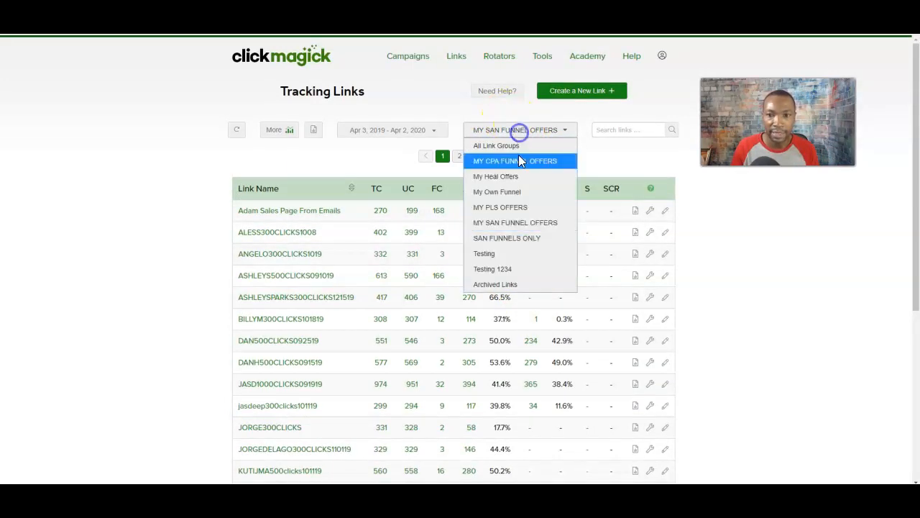
pyautogui.click(508, 269)
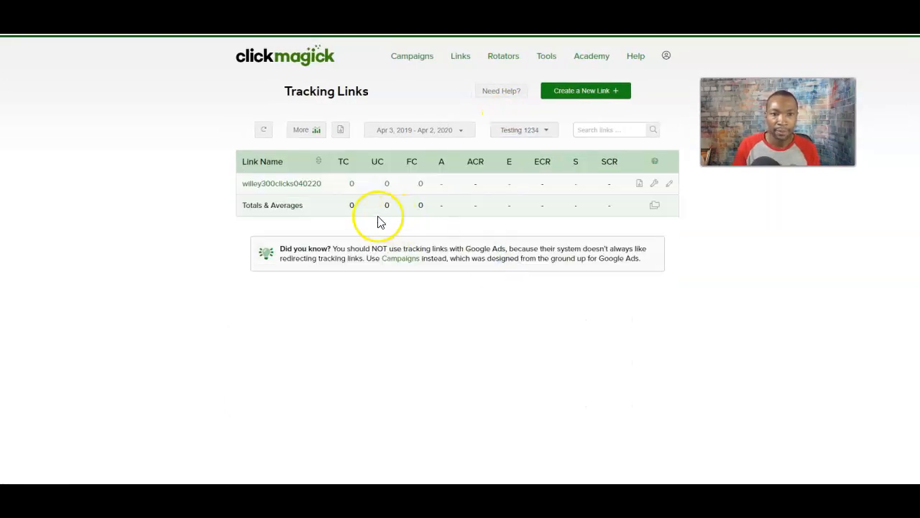
# Expand the new link's settings and select its full clkmg.com tracking URL in the Basic tab.
pyautogui.click(287, 184)
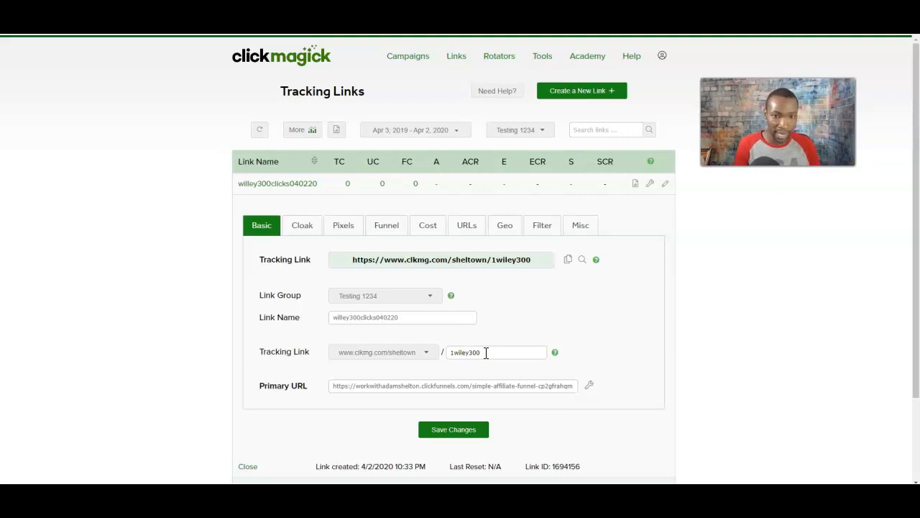
pyautogui.scroll(-1, 439, 377)
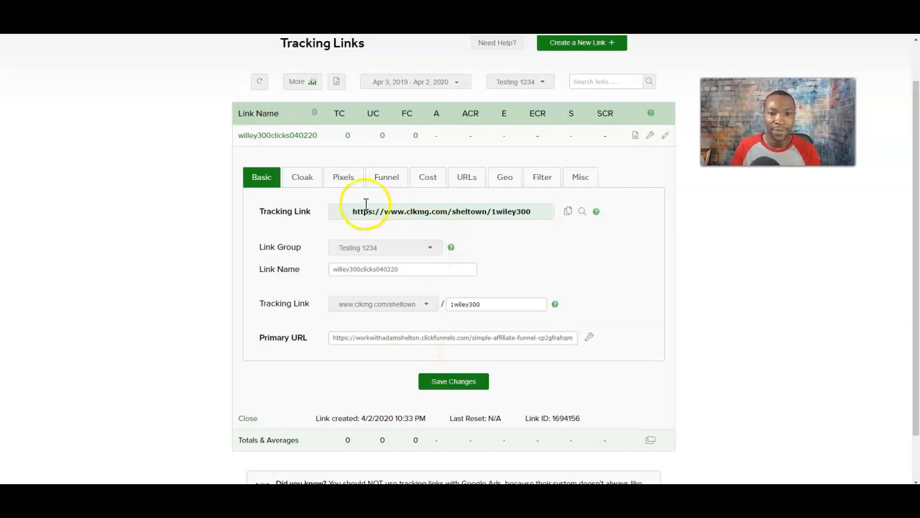
pyautogui.click(412, 211)
pyautogui.moveTo(412, 210); pyautogui.dragTo(547, 212)
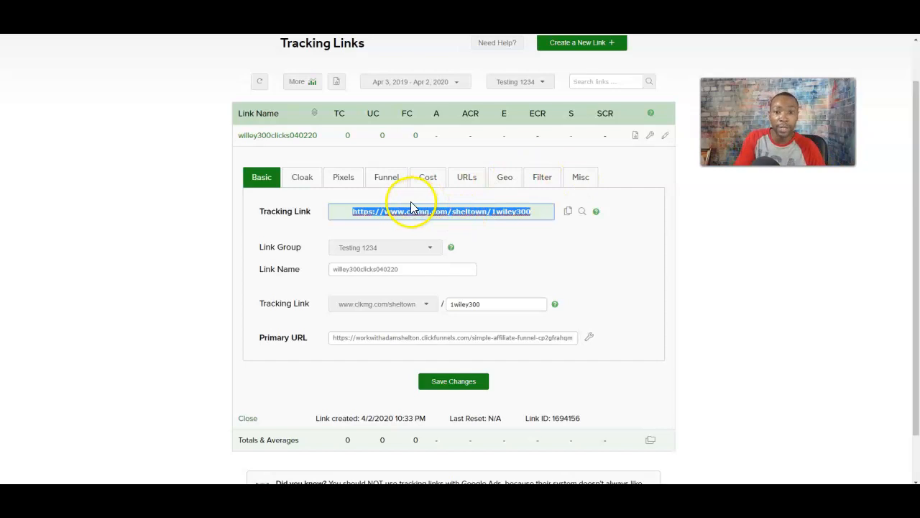
pyautogui.click(450, 213)
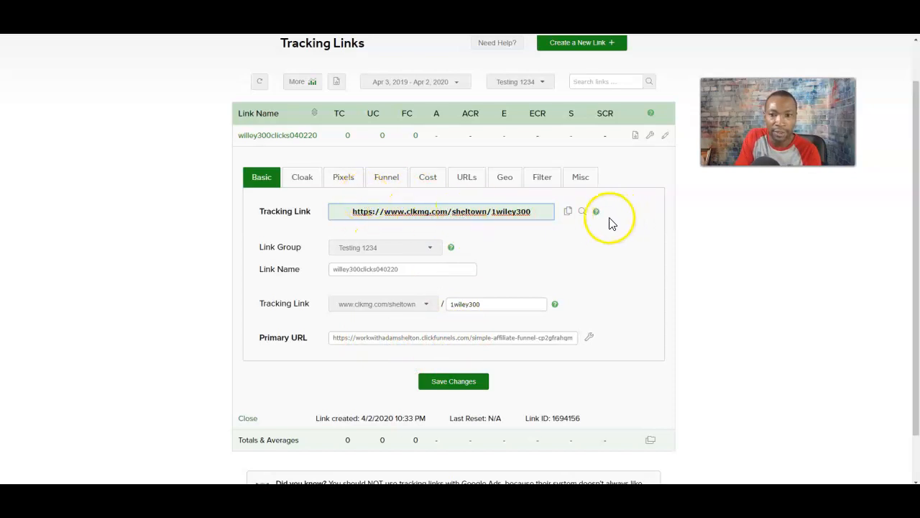
# Preview the tracking link and submit a saved test e-mail in the opt-in popup.
pyautogui.click(583, 212)
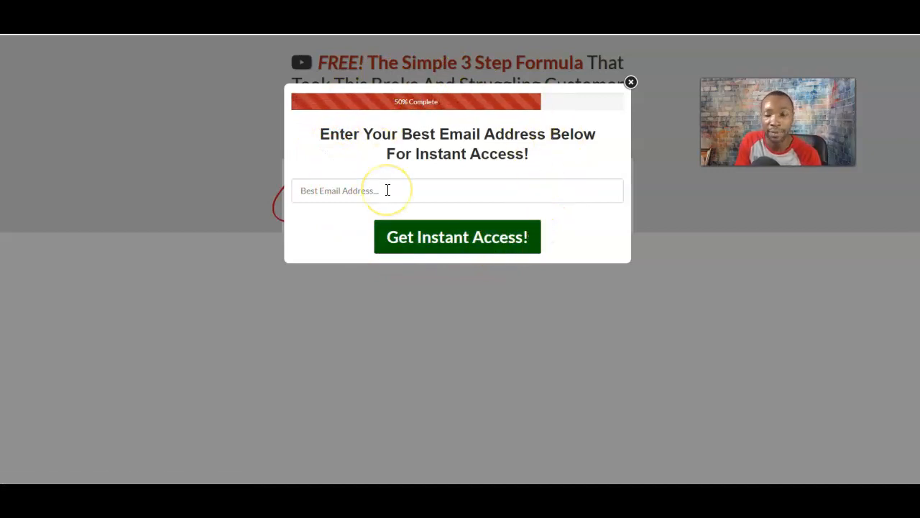
pyautogui.click(369, 189)
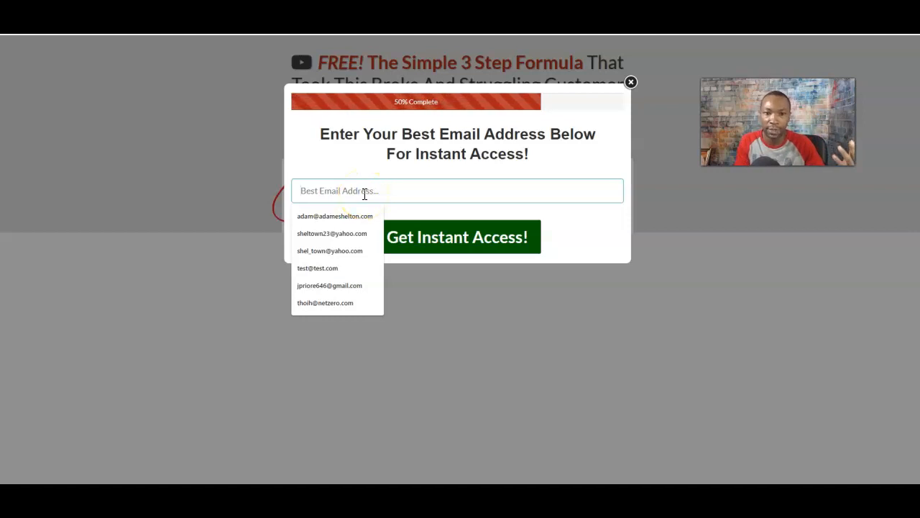
pyautogui.click(339, 268)
pyautogui.click(428, 238)
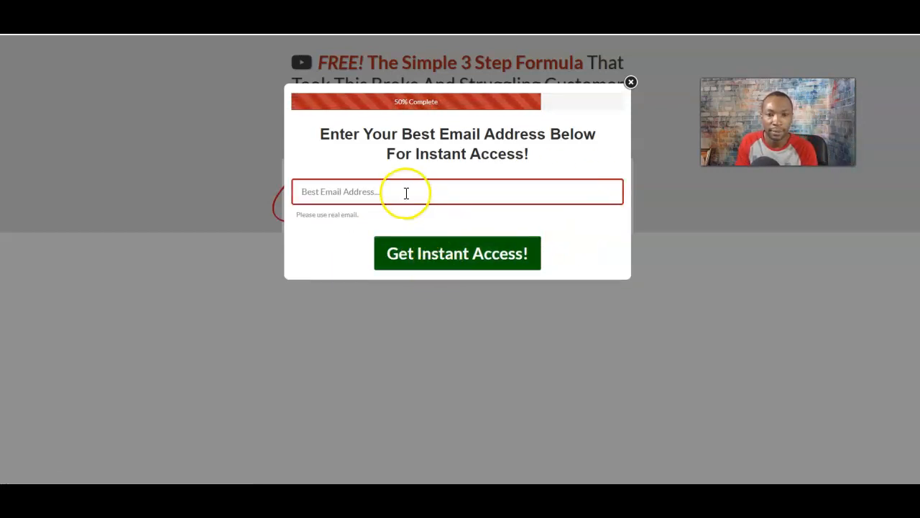
# Resubmit the opt-in form with a saved real e-mail address via Get Instant Access.
pyautogui.click(404, 191)
pyautogui.click(345, 287)
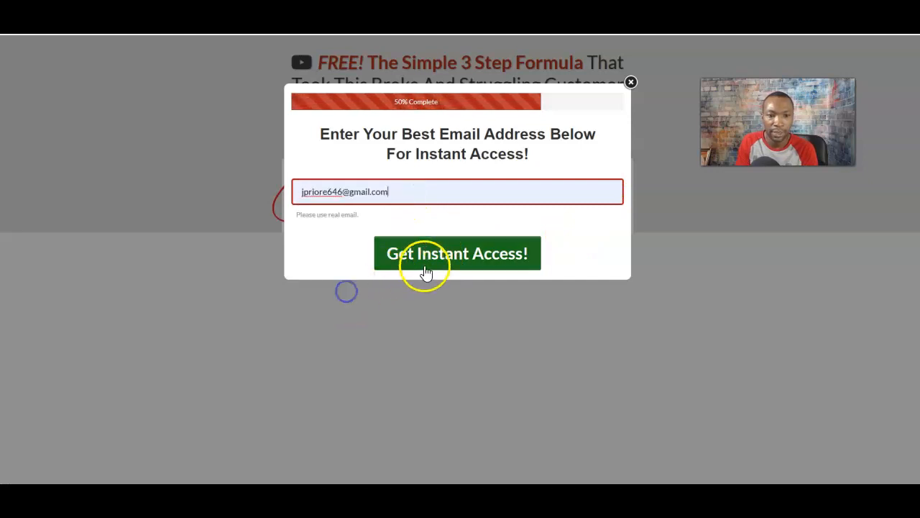
pyautogui.click(424, 266)
pyautogui.click(436, 245)
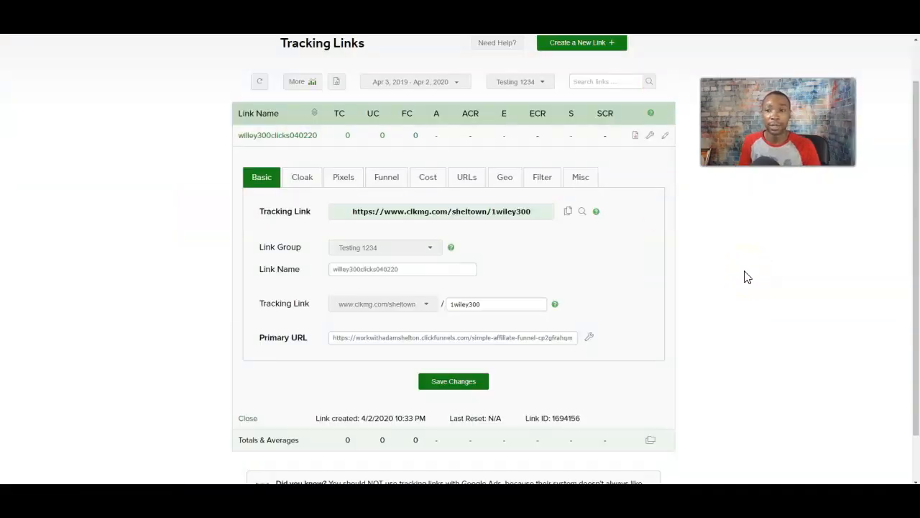
# Copy the new link's tracking URL to the clipboard.
pyautogui.click(568, 214)
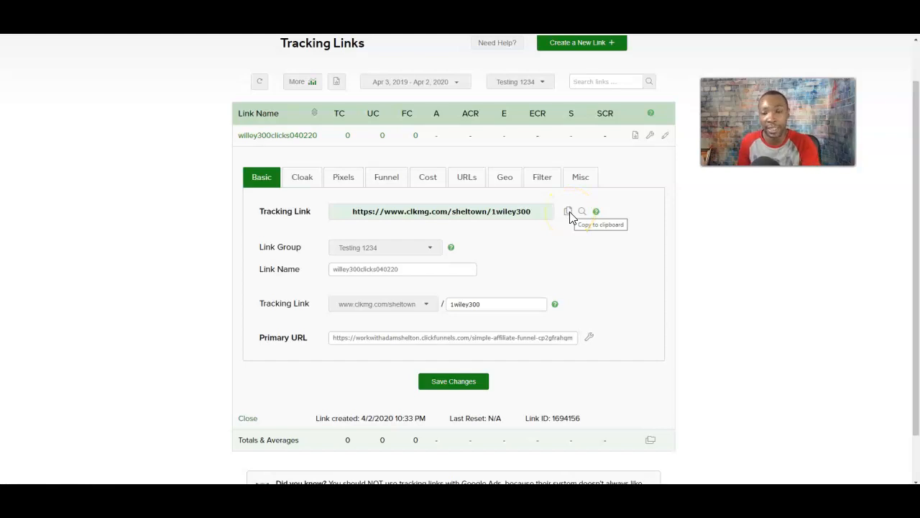
pyautogui.click(568, 213)
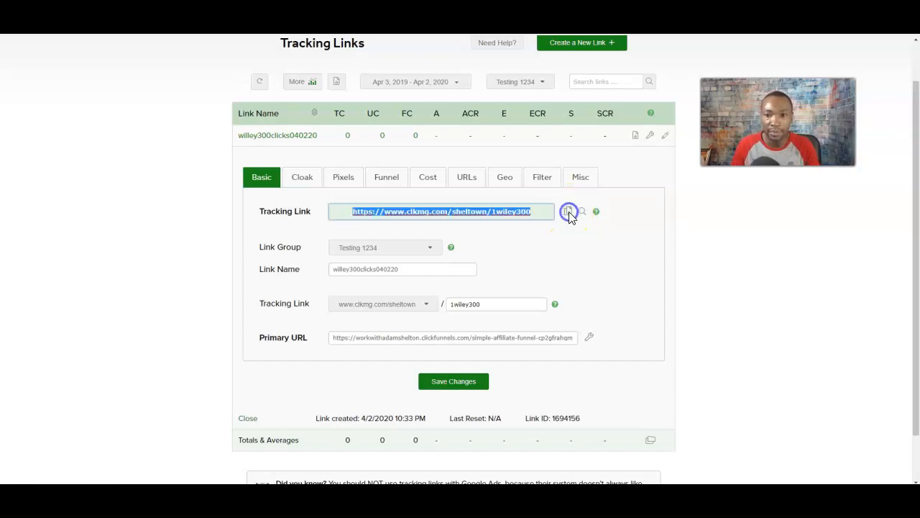
pyautogui.click(568, 212)
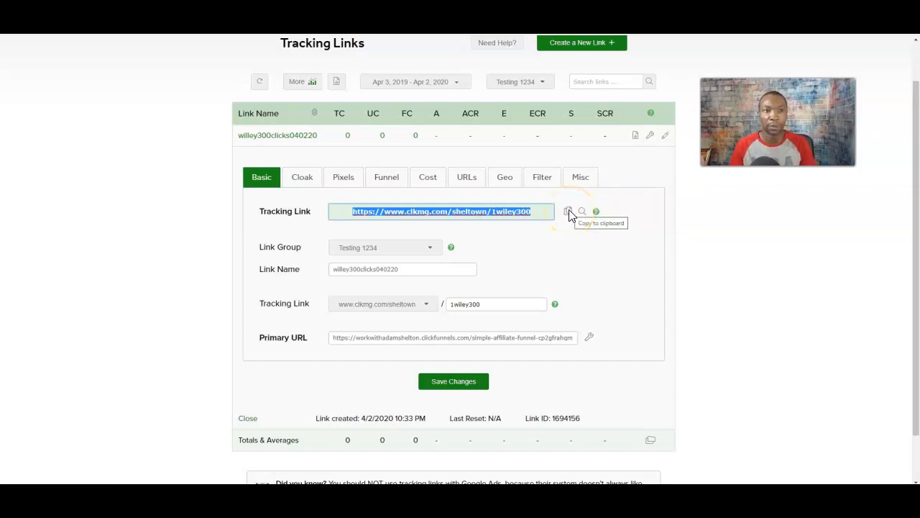
pyautogui.click(462, 212)
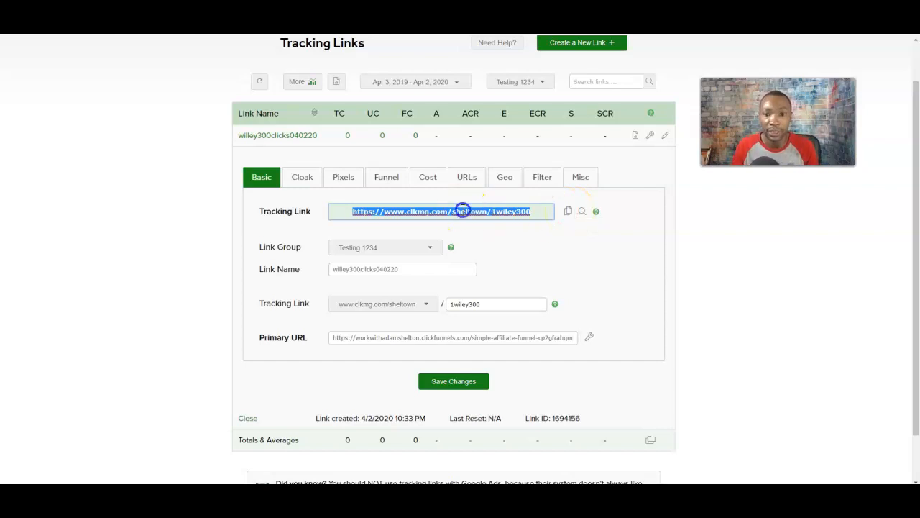
pyautogui.rightClick(462, 213)
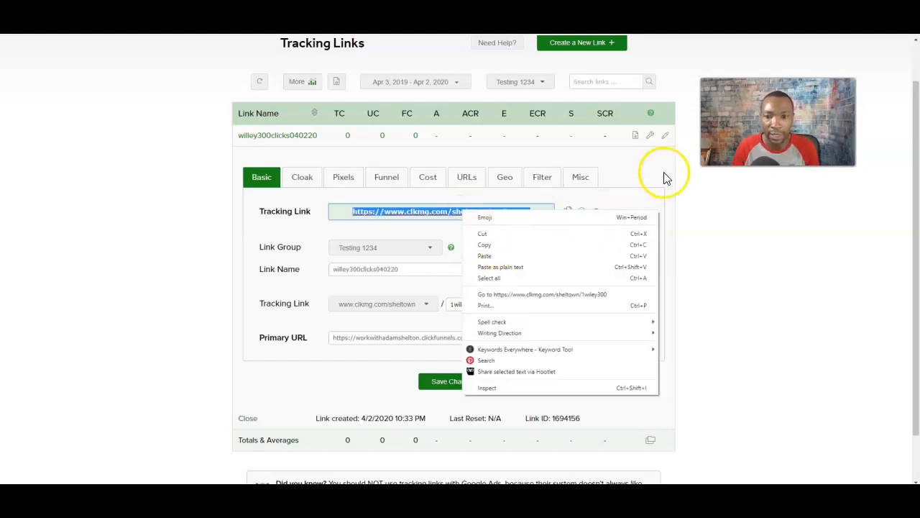
pyautogui.click(643, 177)
pyautogui.click(568, 213)
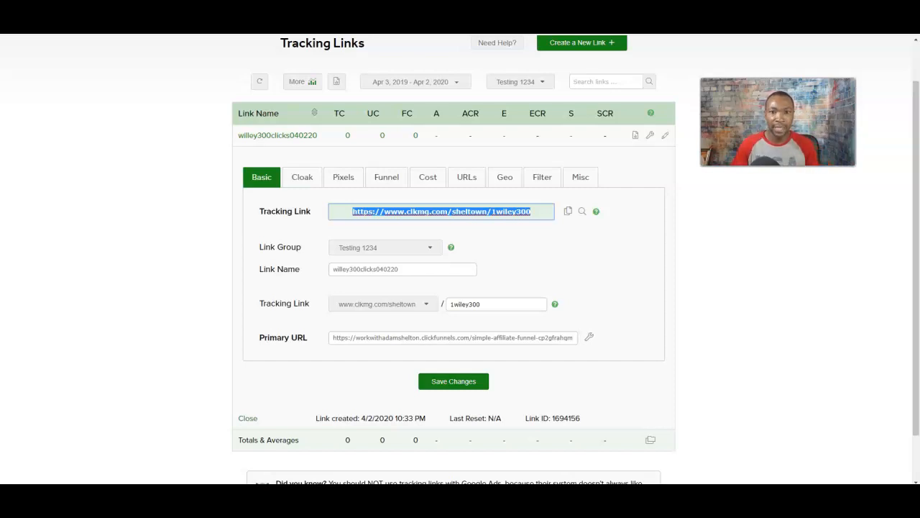
# Check the Cloak tab, return to Basic, and save the link's changes.
pyautogui.click(302, 178)
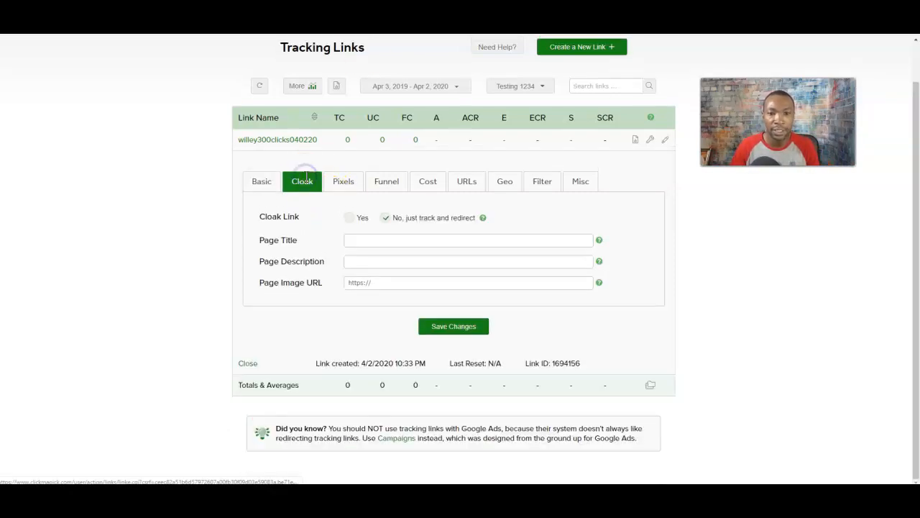
pyautogui.click(261, 180)
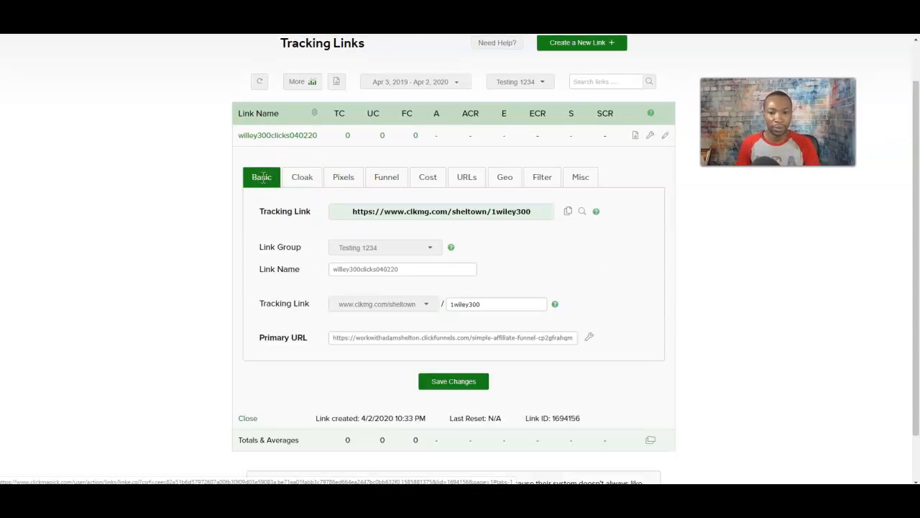
pyautogui.click(464, 383)
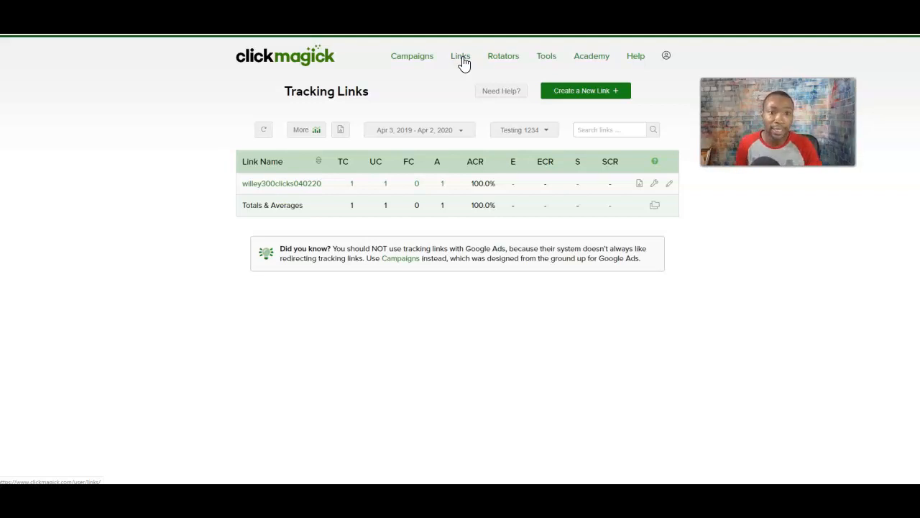
# Reopen the Testing 1234 link's settings and select its full clkmg.com tracking URL.
pyautogui.click(300, 184)
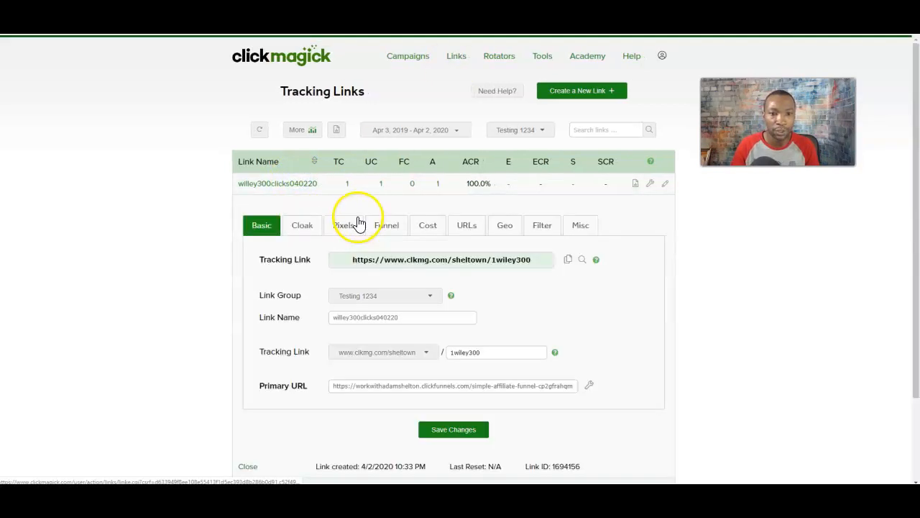
pyautogui.click(386, 259)
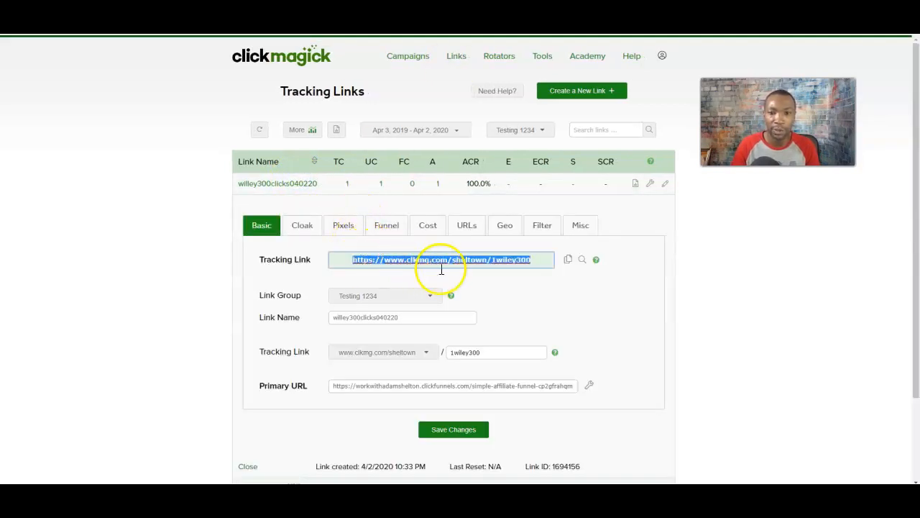